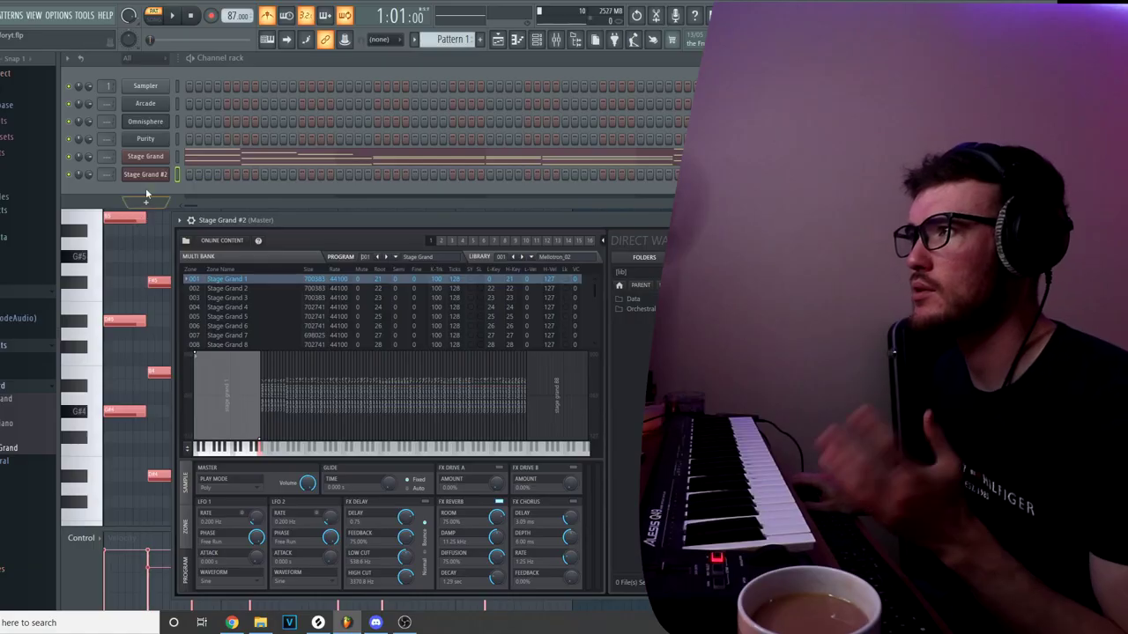
Step: Copy the Stage Grand channel's notes into the Stage Grand #2 channel and open that copy in the piano roll
right_click(140, 162)
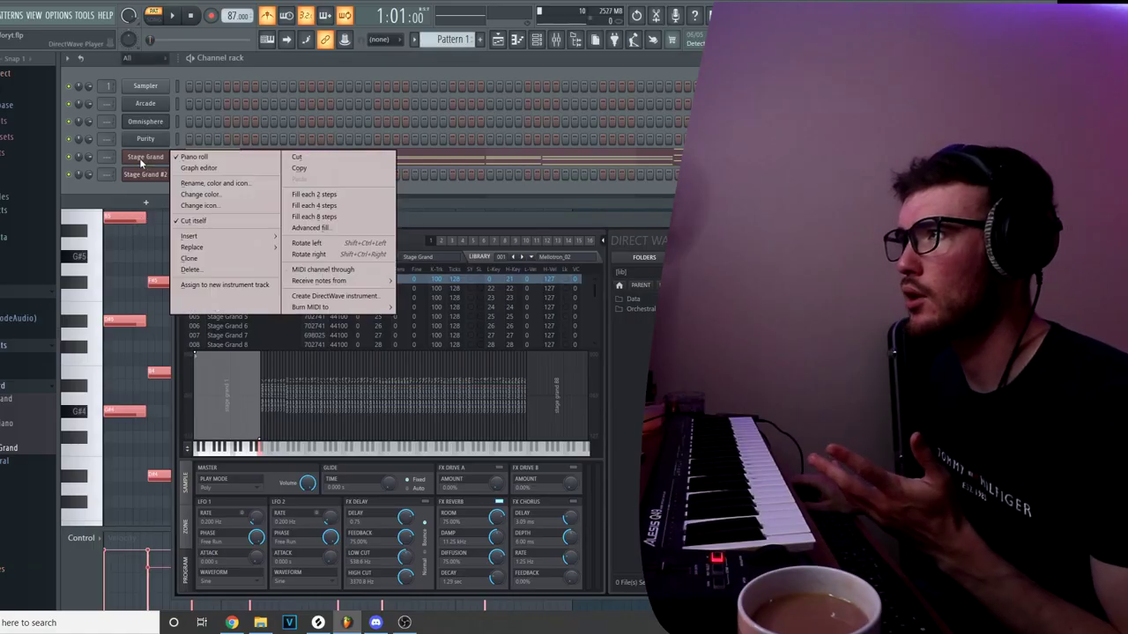
click(308, 169)
right_click(148, 176)
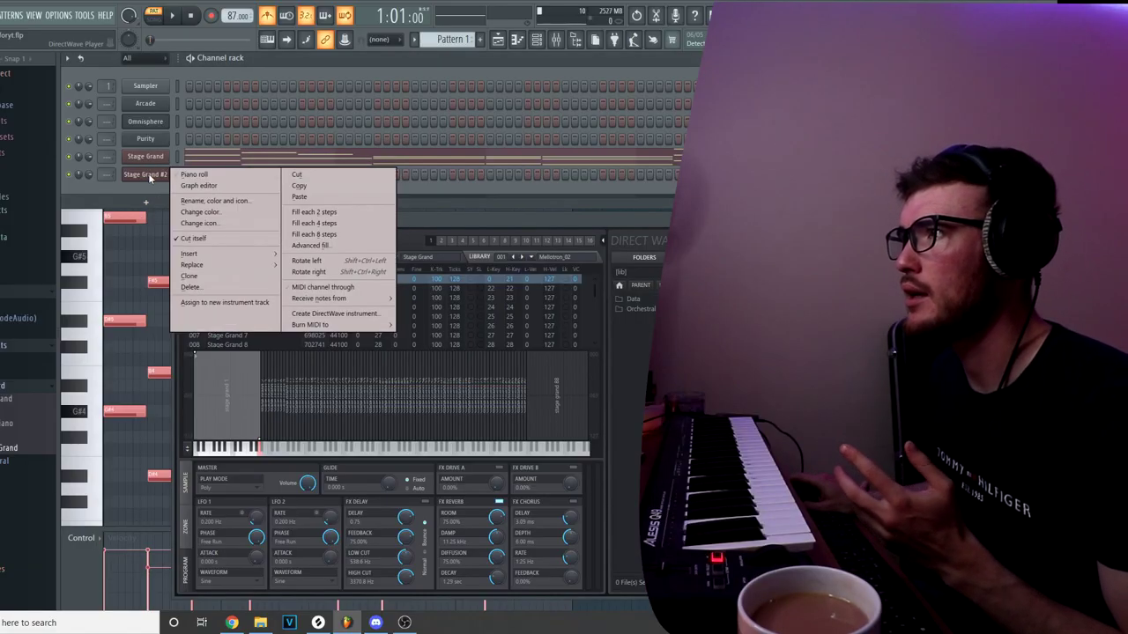
click(312, 200)
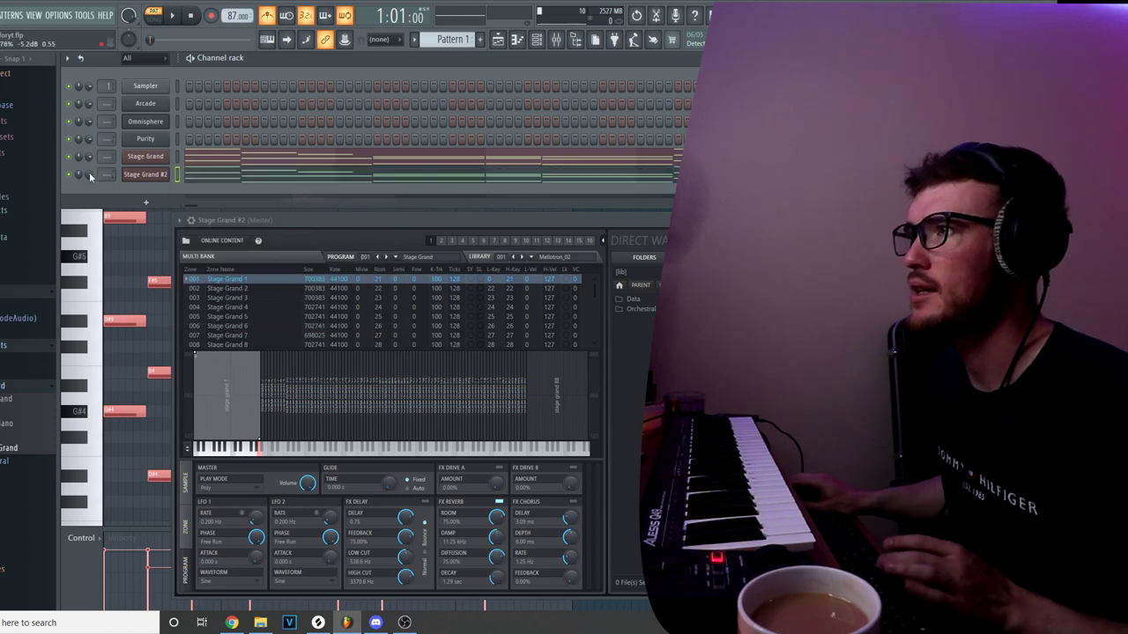
click(247, 176)
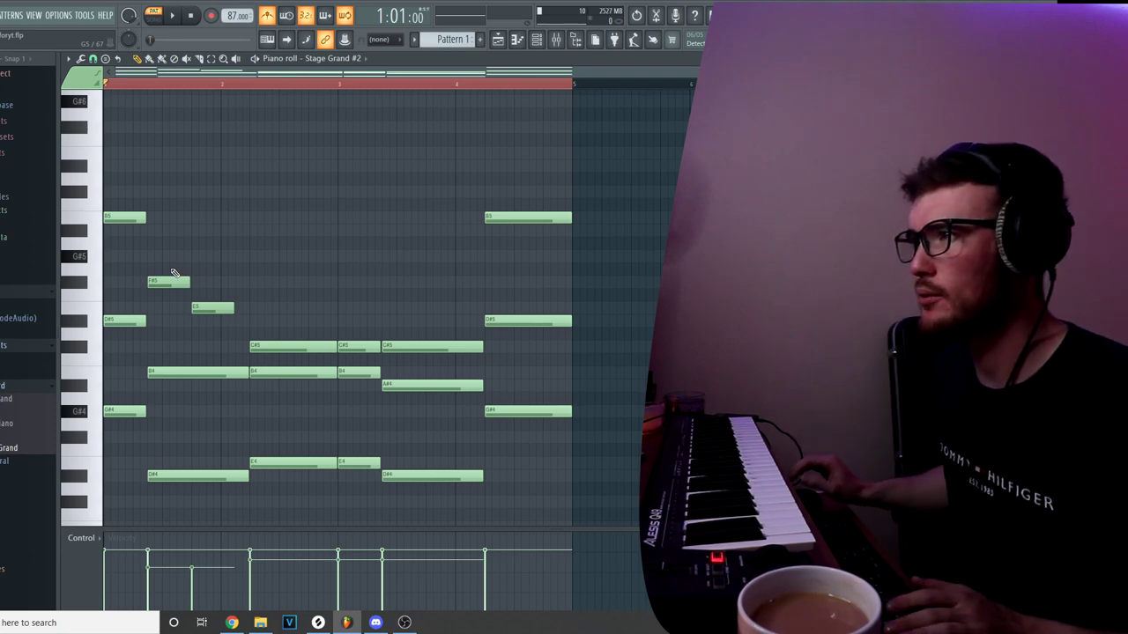
Step: Strum all the Stage Grand #2 notes with staggered start times using the strumizer and audition the result
key(ctrl+a)
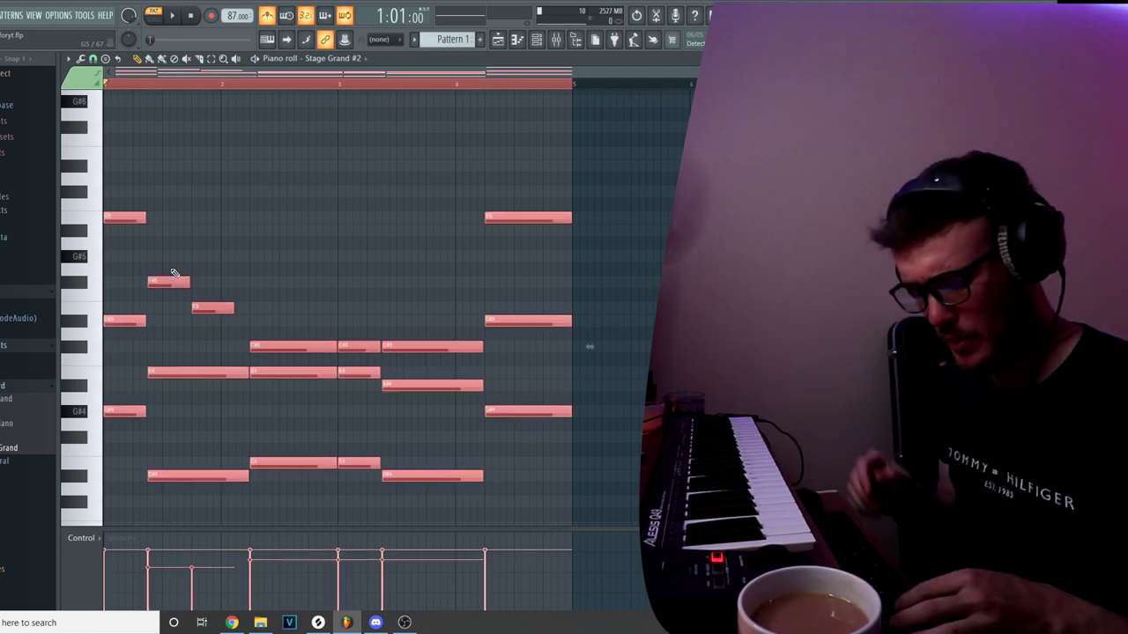
key(alt+s)
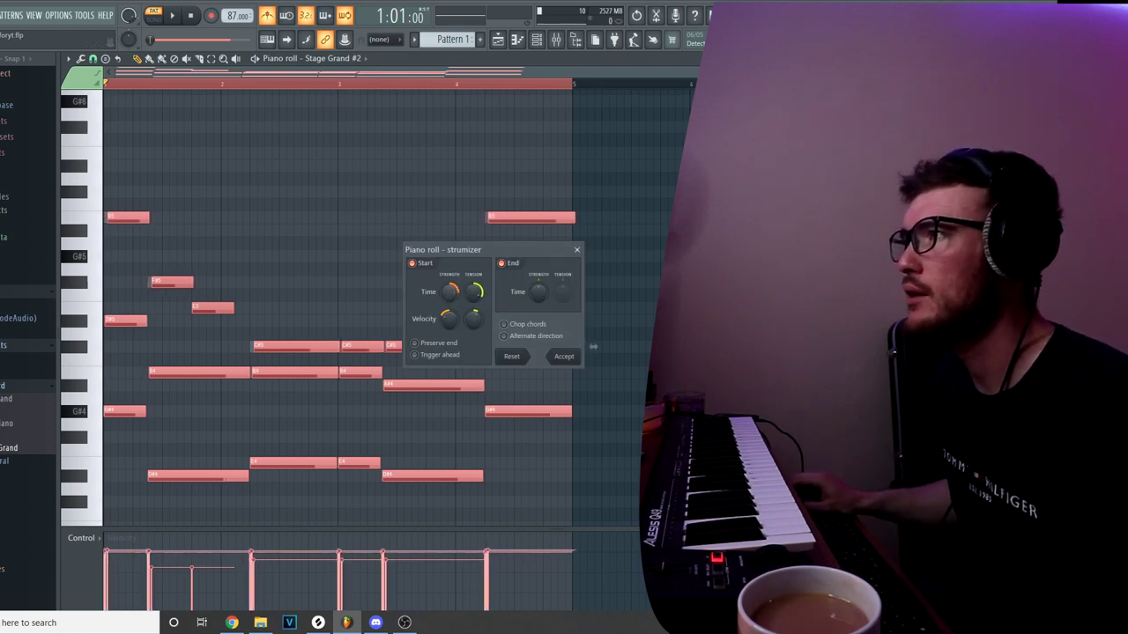
key(space)
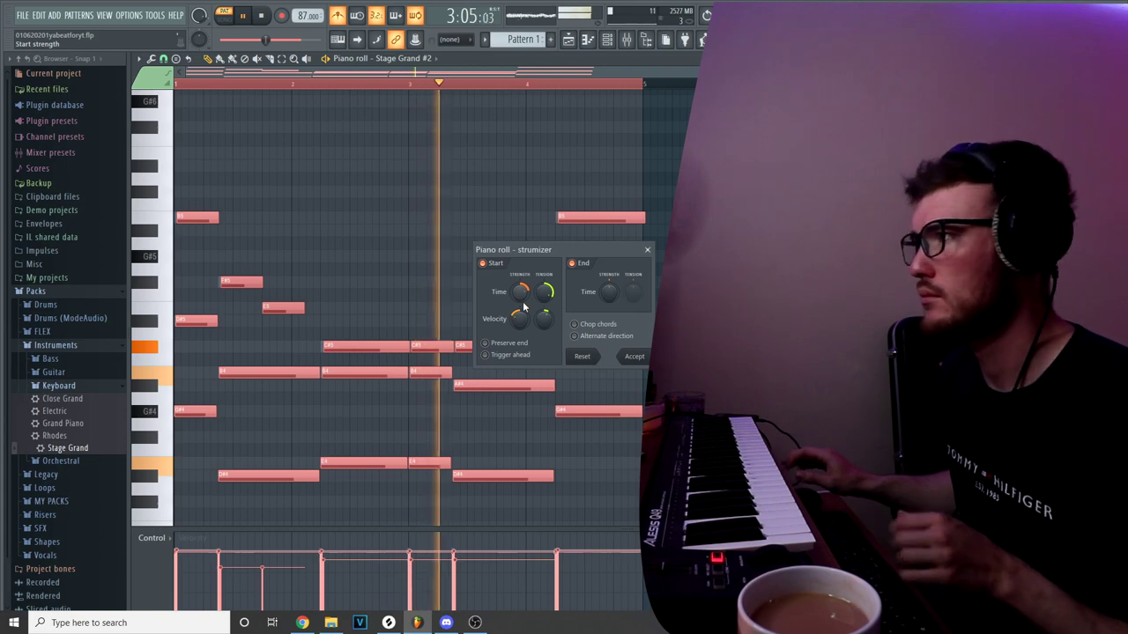
click(646, 249)
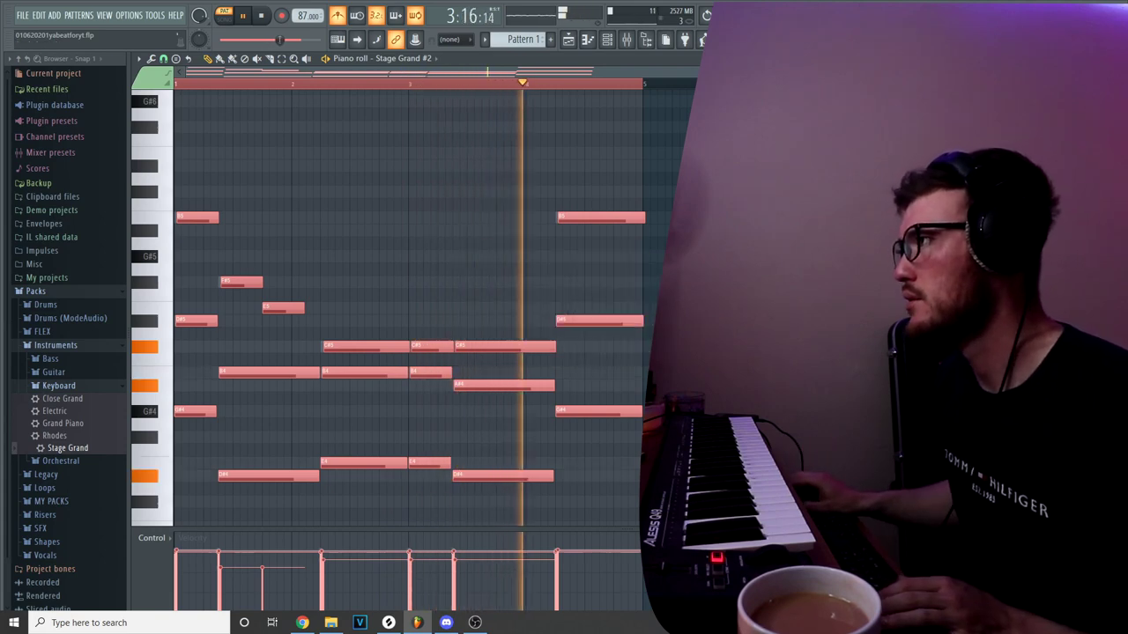
key(space)
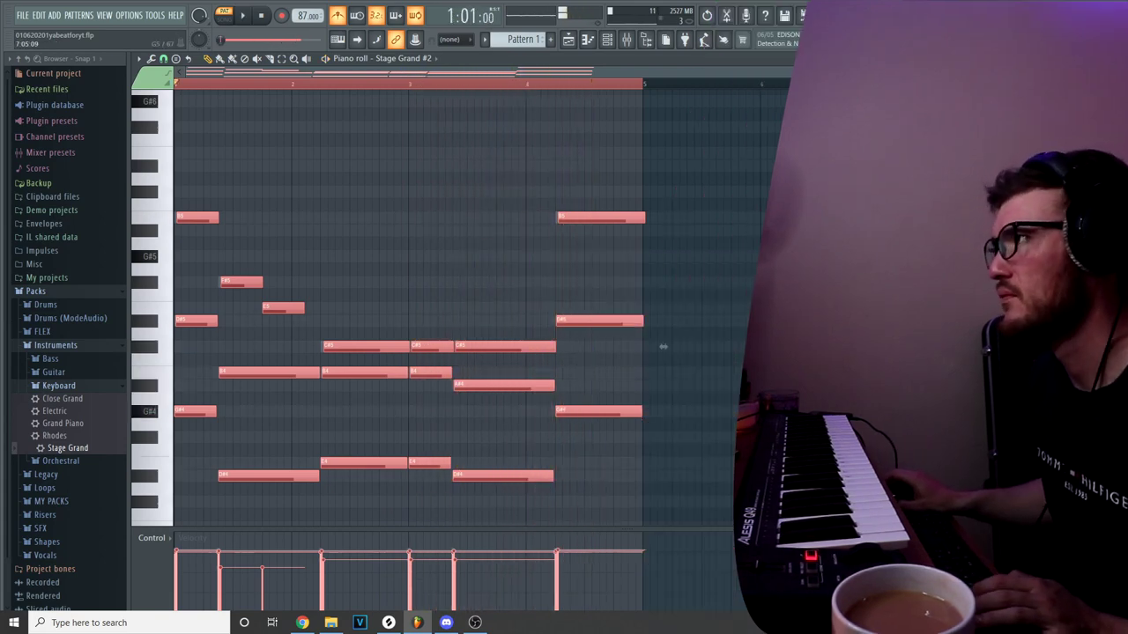
Step: Select all the chord notes and randomize their velocity levels with the randomizer
ctrl+click(364, 249)
key(ctrl+a)
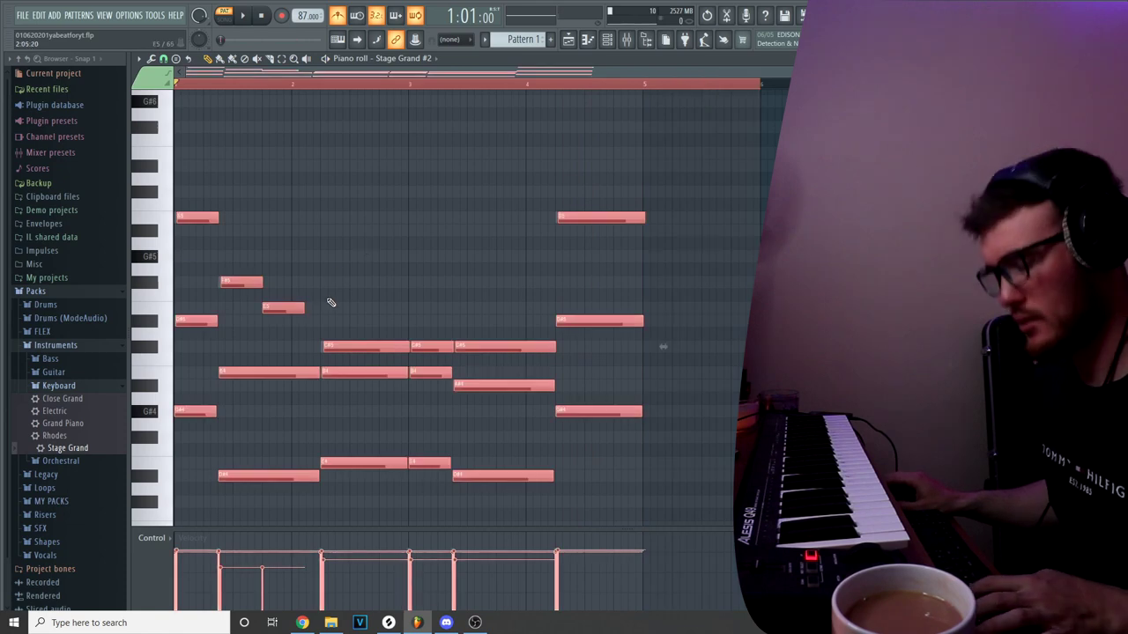
key(alt+r)
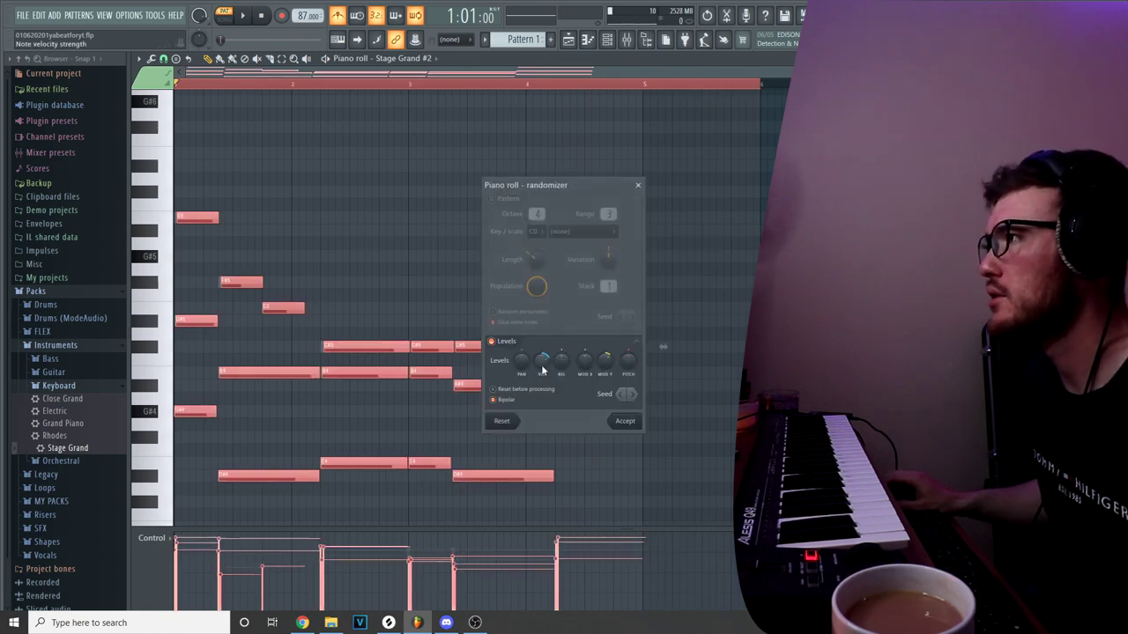
click(624, 422)
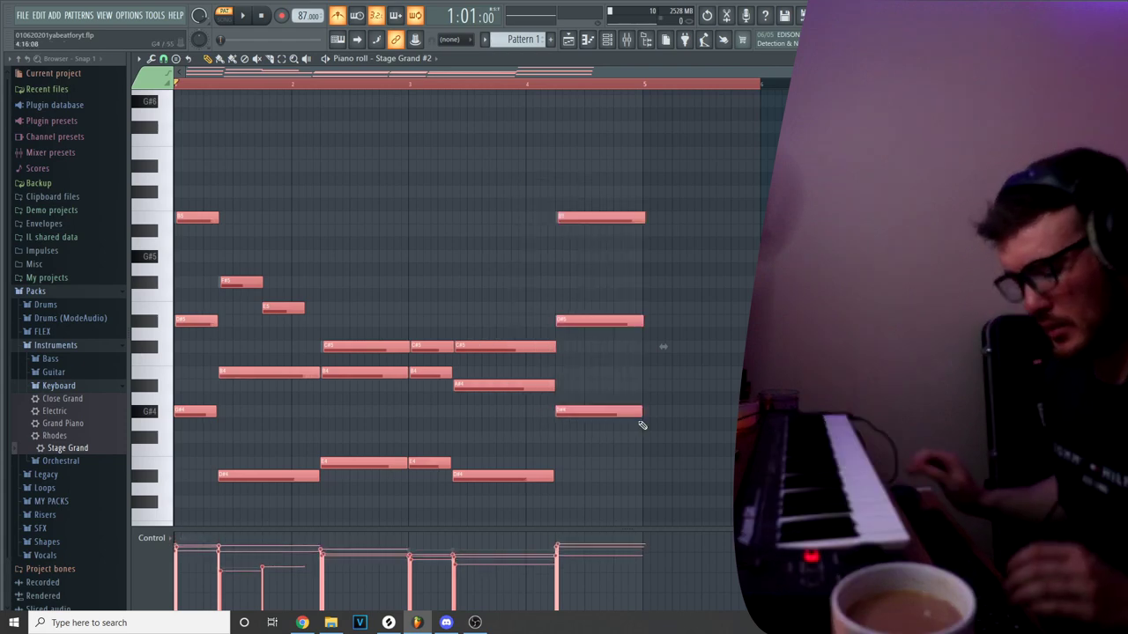
Step: Select a random subset of the notes and randomize only their velocities
key(shift+r)
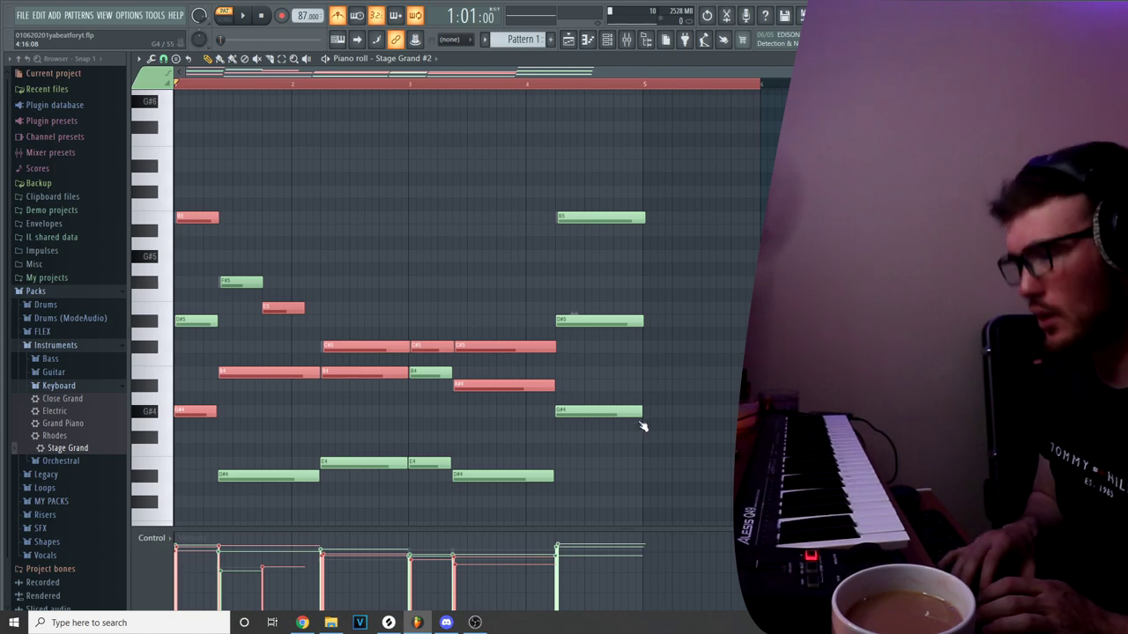
key(alt+r)
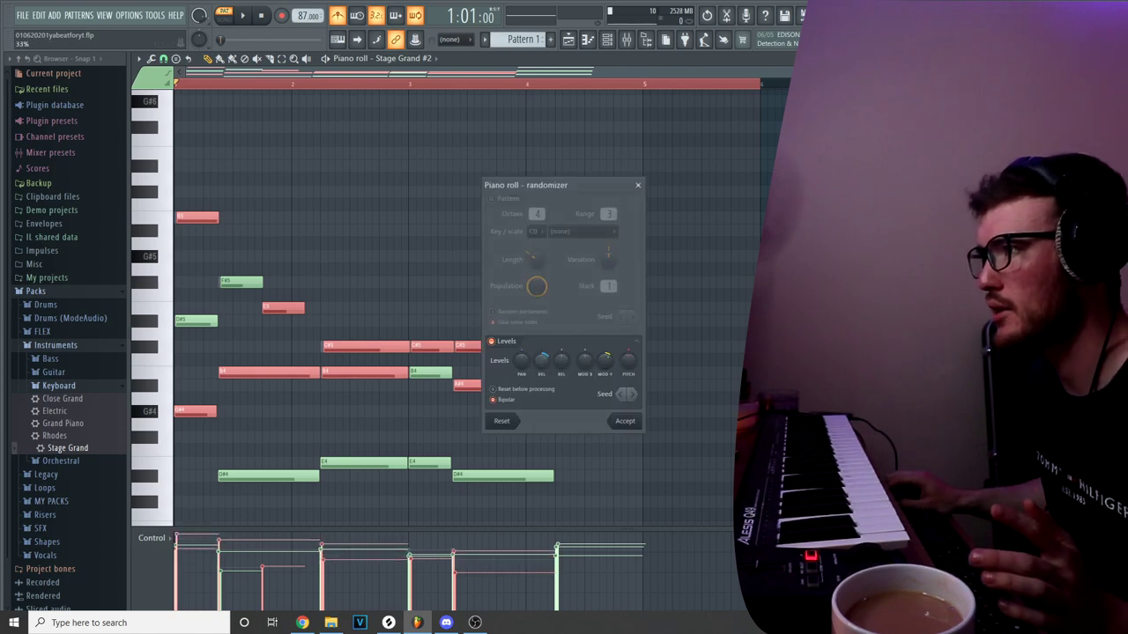
click(626, 422)
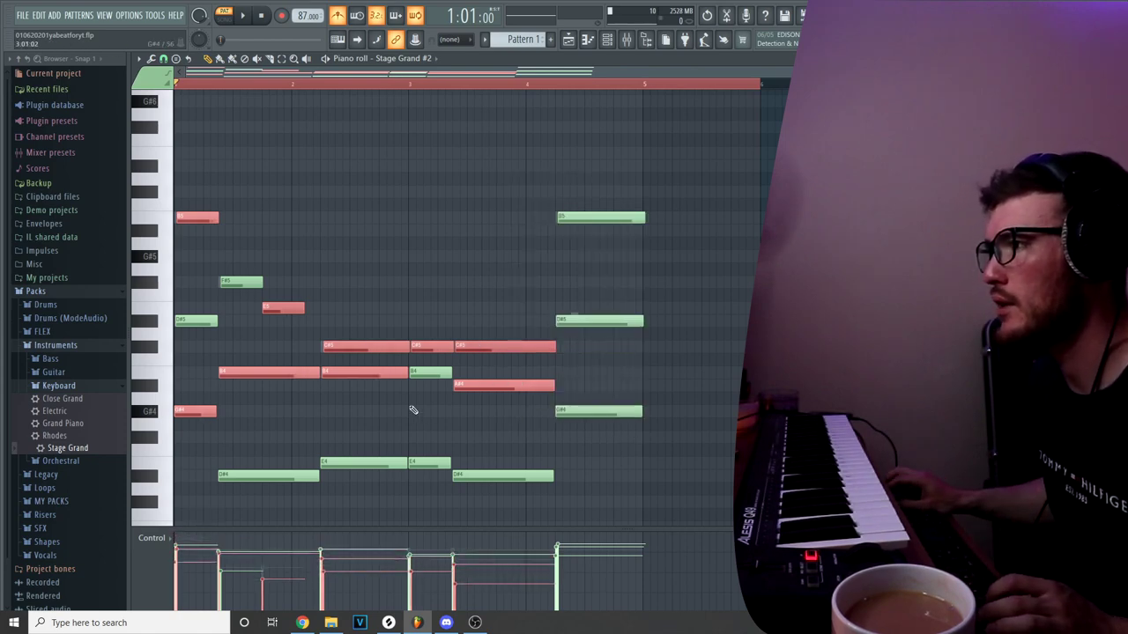
Step: Select a different random subset of the notes and randomize their velocity by 13%
key(shift+r)
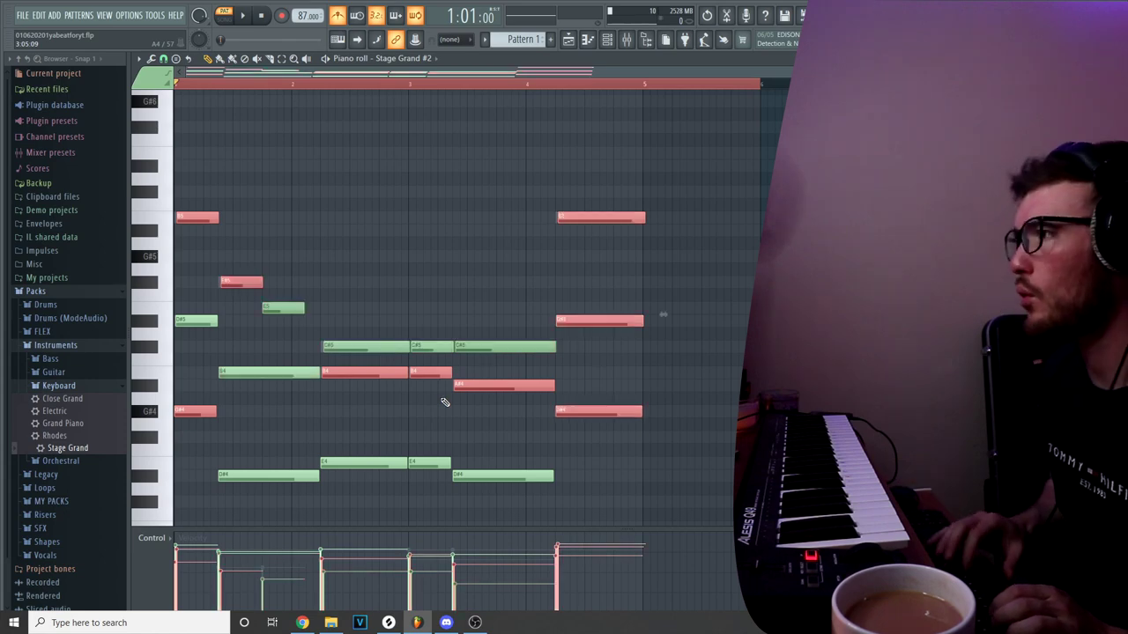
key(alt+r)
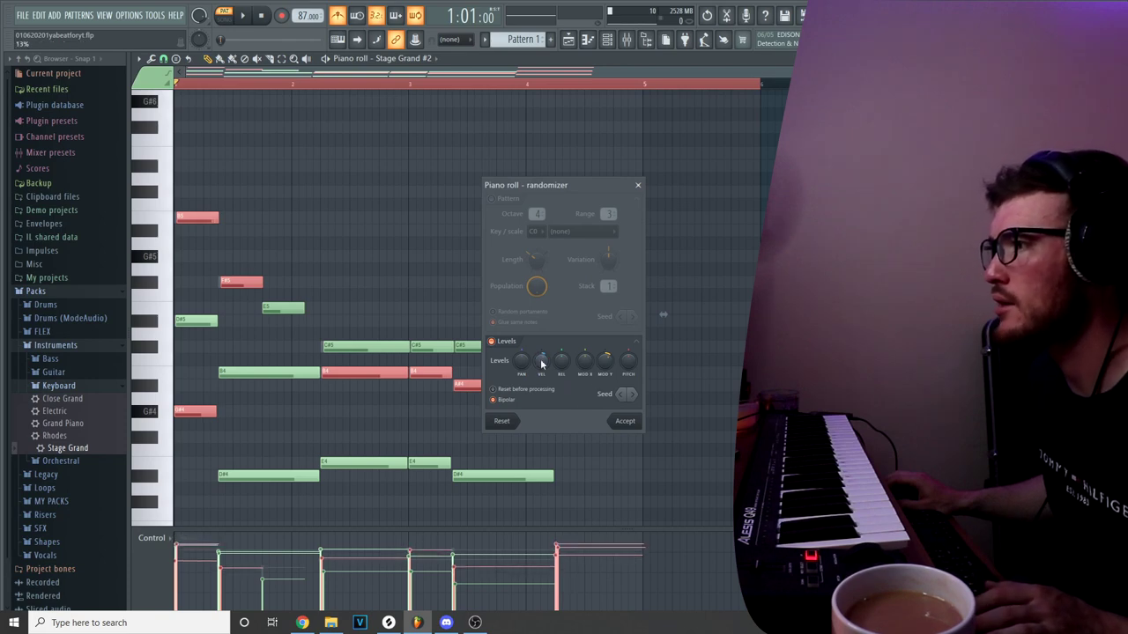
click(624, 421)
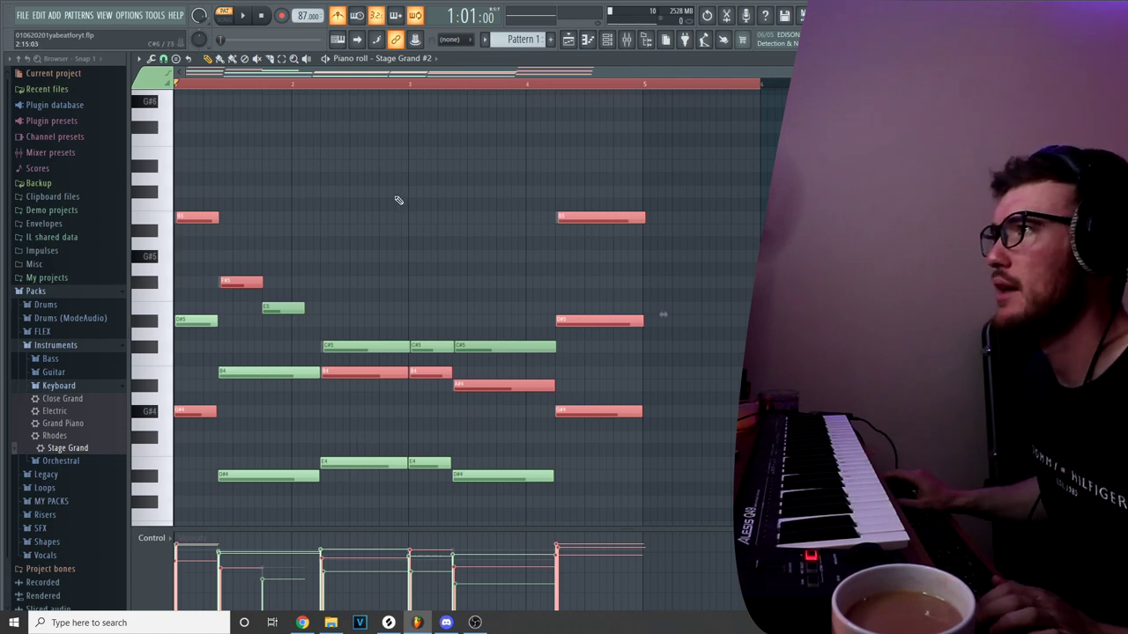
Step: Play back the strummed and velocity-randomized chords and clear the note selection
key(space)
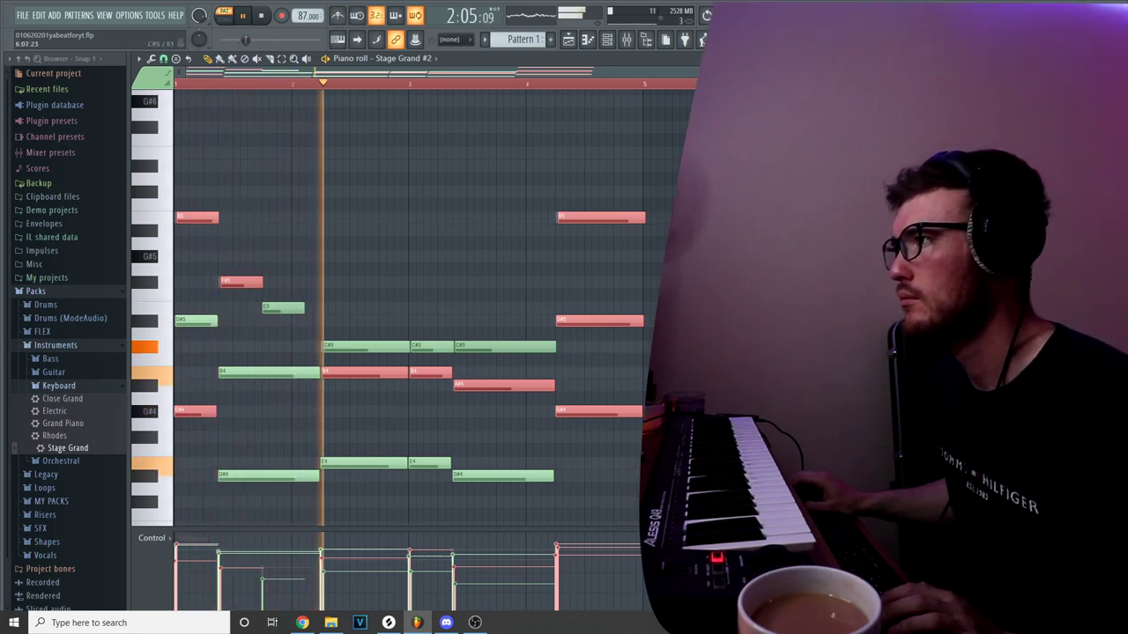
ctrl+click(815, 346)
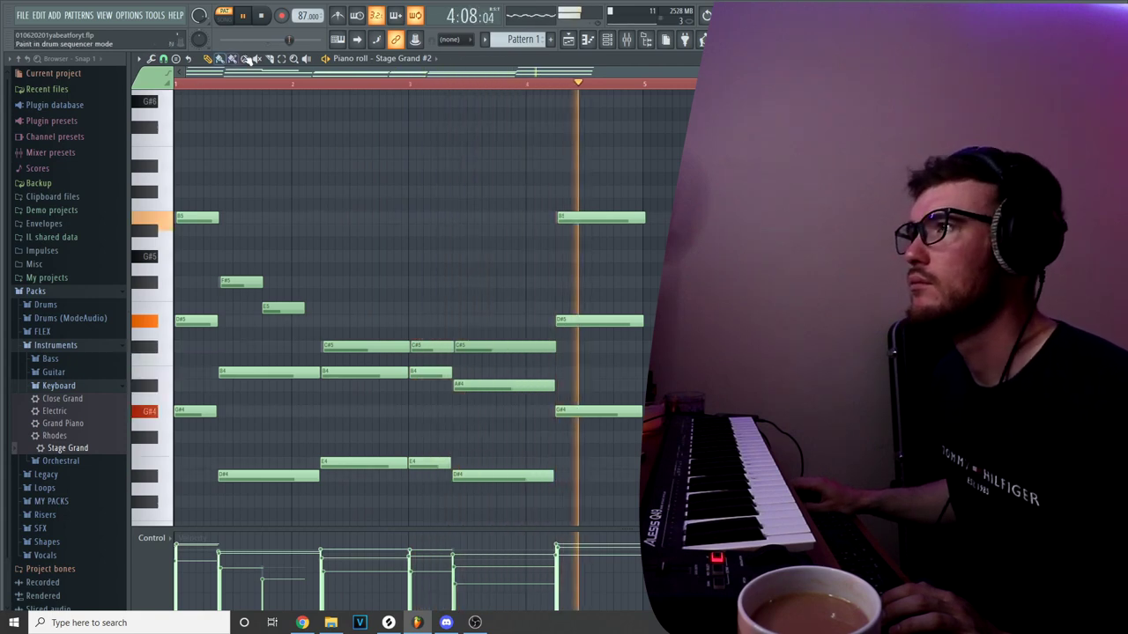
key(space)
Step: Add a D#6 note above the first chord, starting just after its B5 note, and audition it
key(ctrl+a)
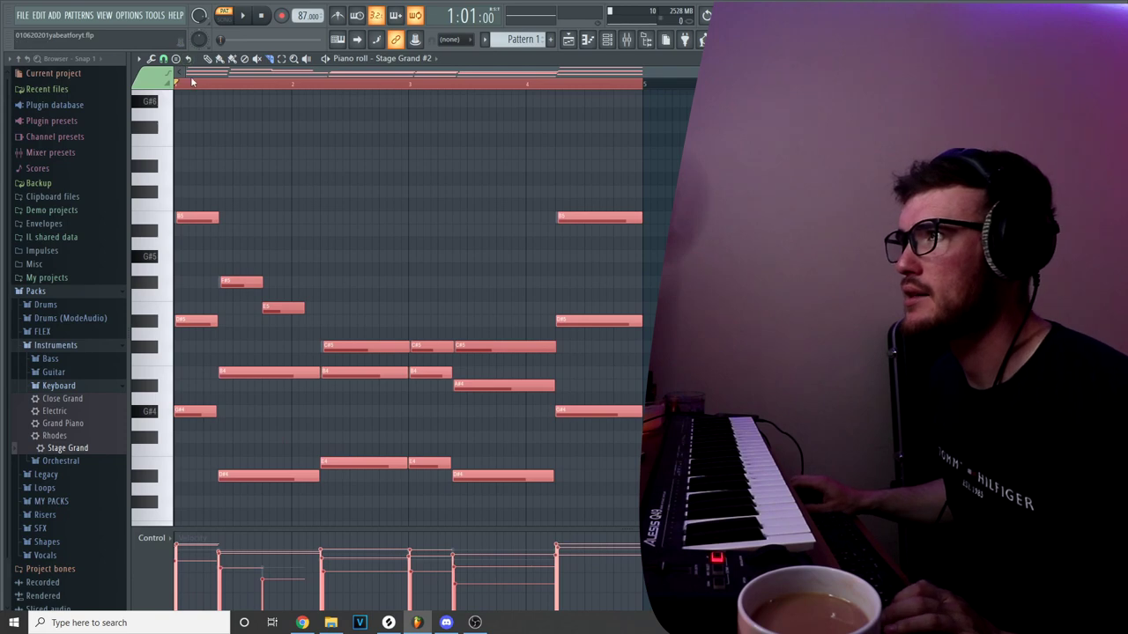
scroll(190, 214, up, 3)
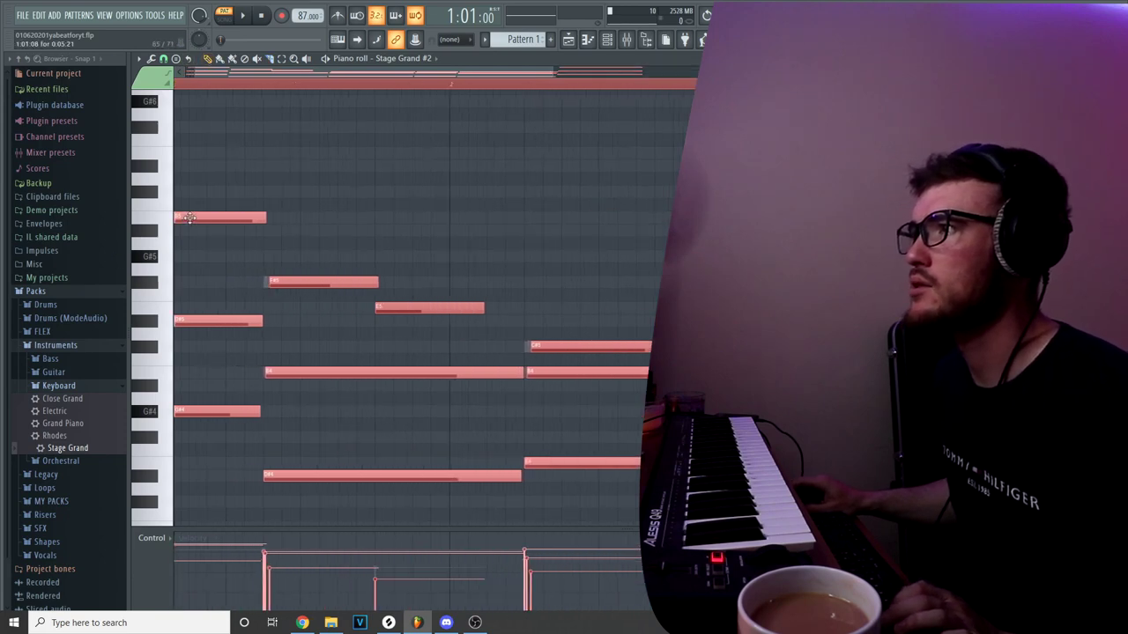
key(ctrl+d)
scroll(250, 213, down, 2)
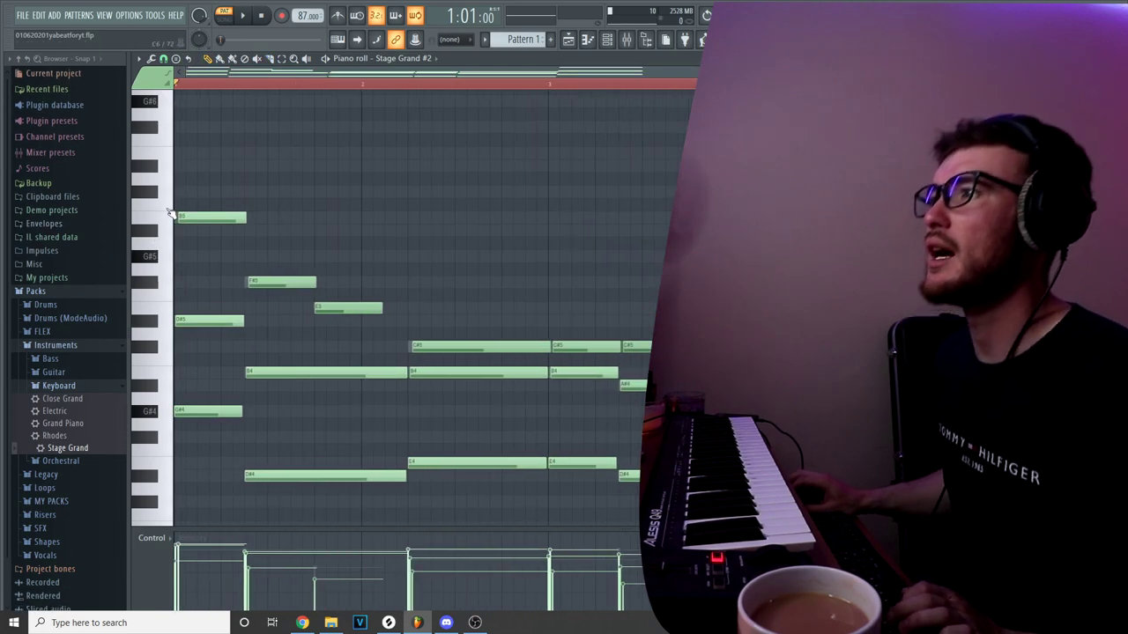
scroll(261, 158, up, 2)
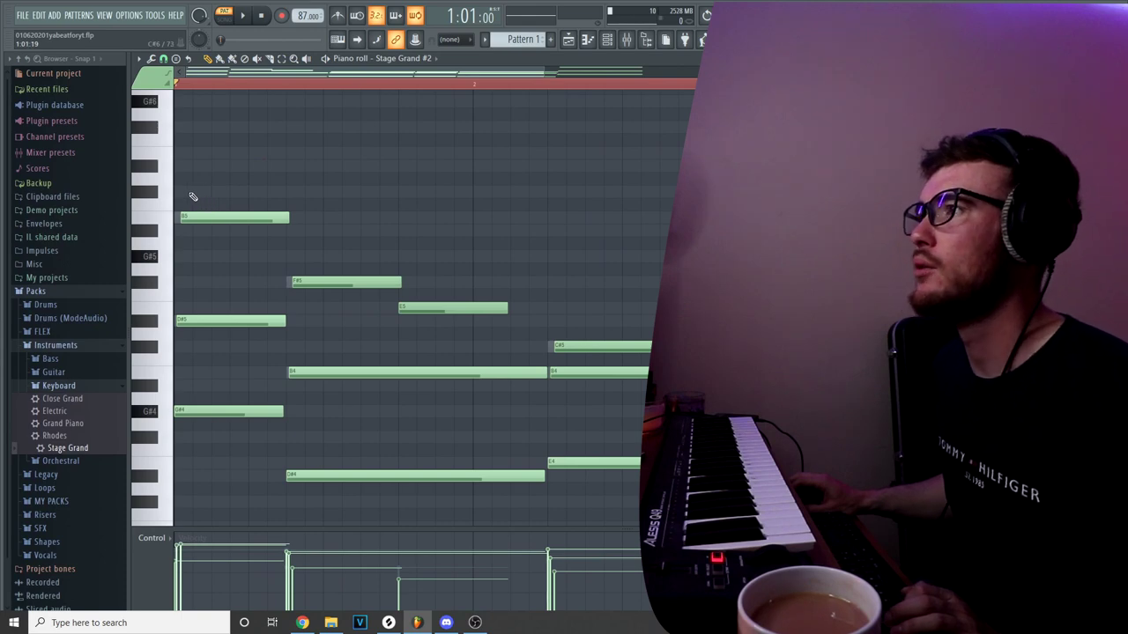
drag(185, 191, 187, 157)
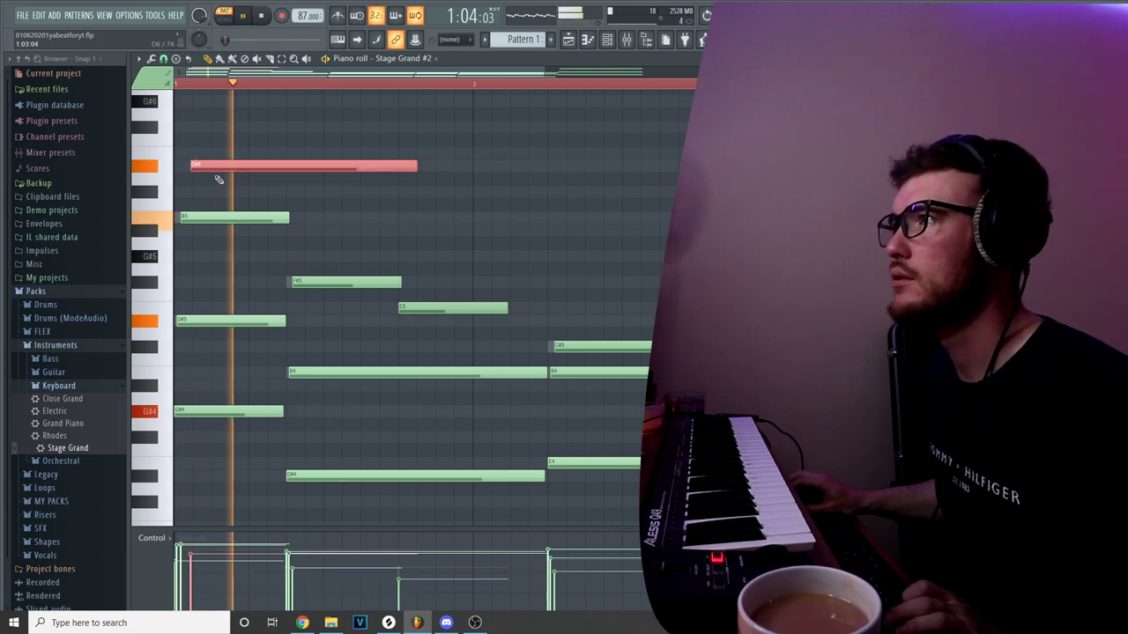
scroll(208, 164, down, 3)
key(space)
key(space)
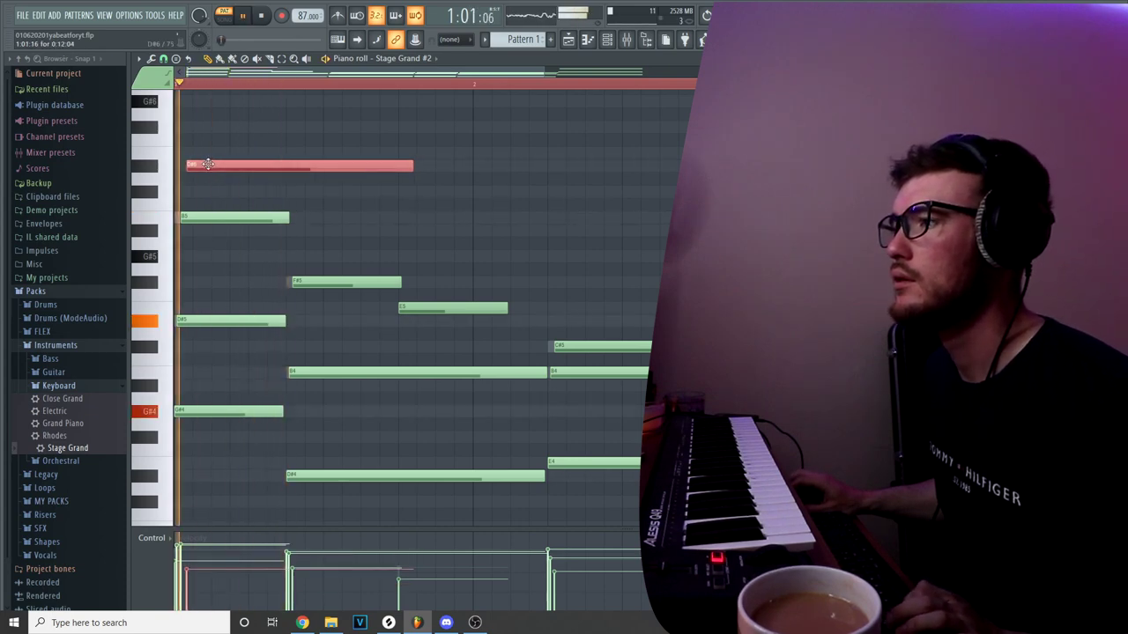
Step: Shorten the D#6 note to about six steps, close to the first chord's length, and listen to it
key(space)
scroll(208, 164, up, 2)
key(space)
key(space)
drag(413, 166, 303, 166)
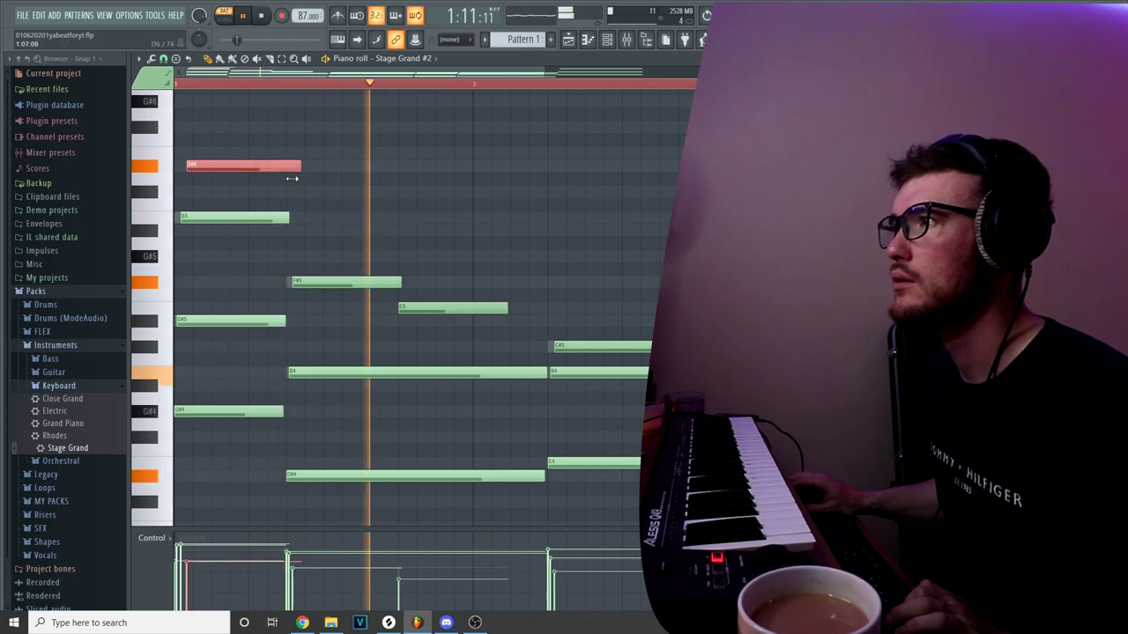
scroll(208, 168, down, 3)
key(space)
key(space)
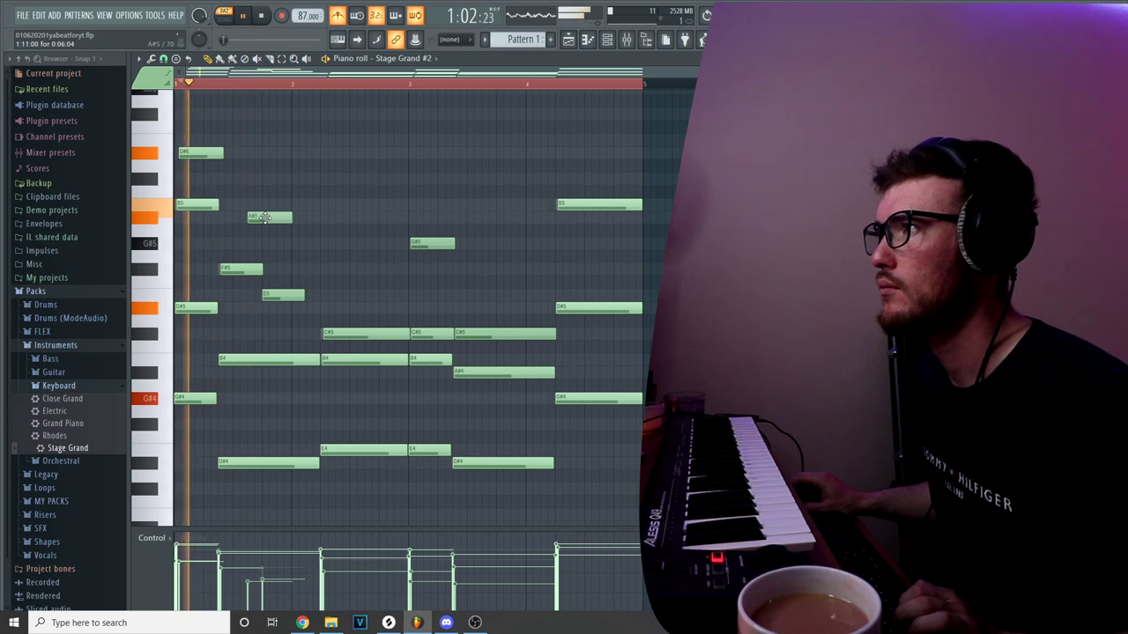
Step: Move the A#5 note in bar 1 to step 10 and shorten it to about three steps during playback
key(space)
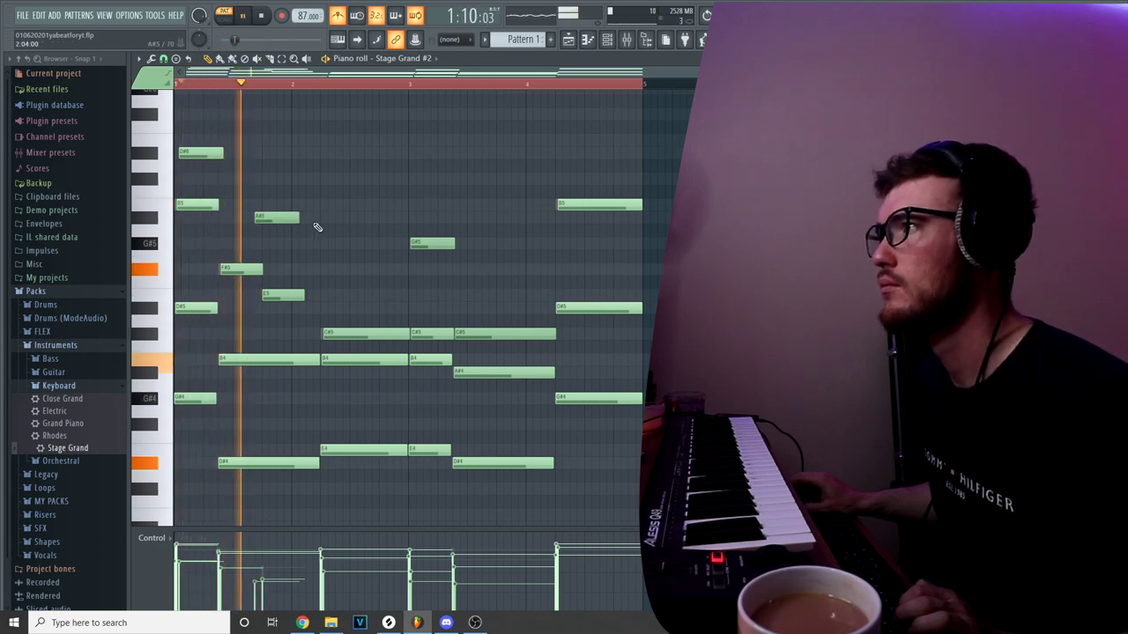
key(space)
key(space)
drag(282, 217, 256, 233)
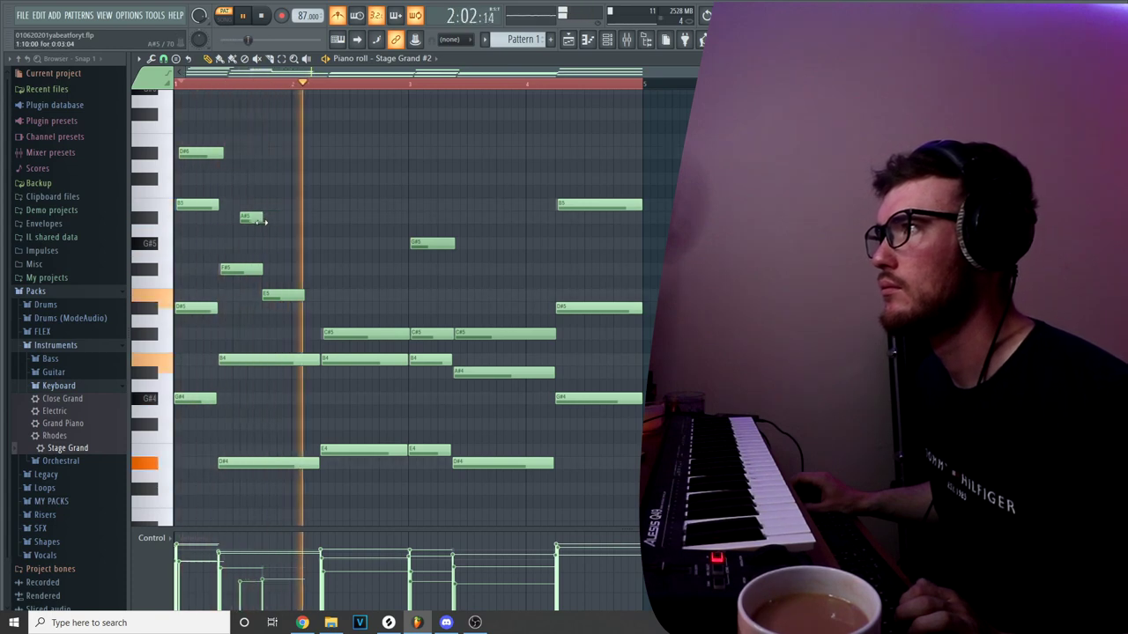
key(space)
Step: Add a note about three steps long at step 3 of bar 3 and raise it from F#4 to G#4
click(435, 423)
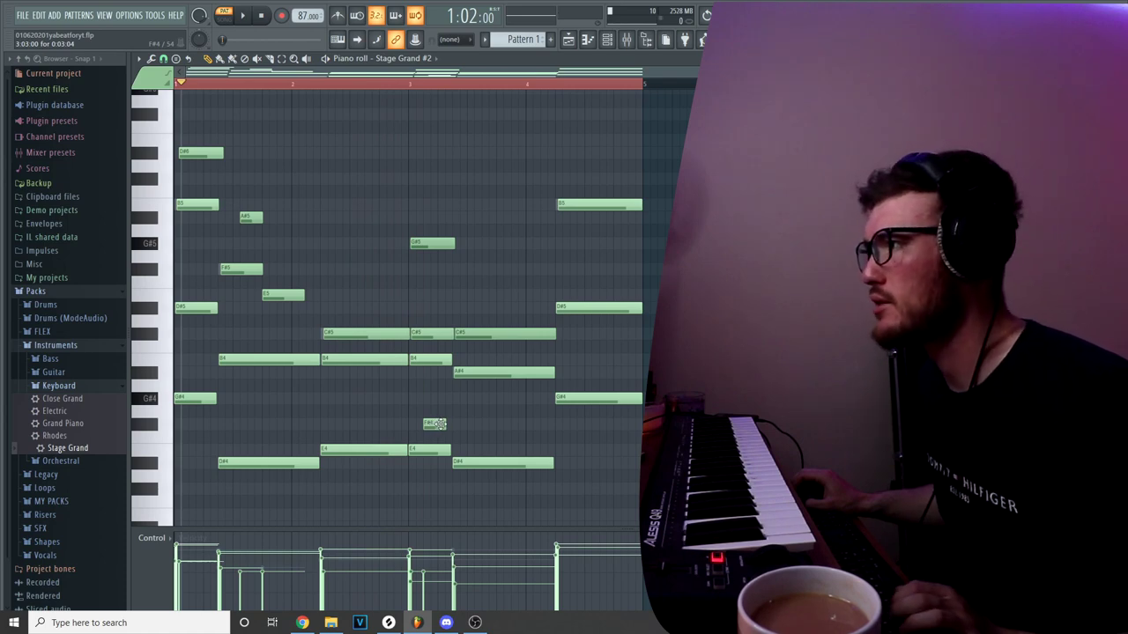
key(space)
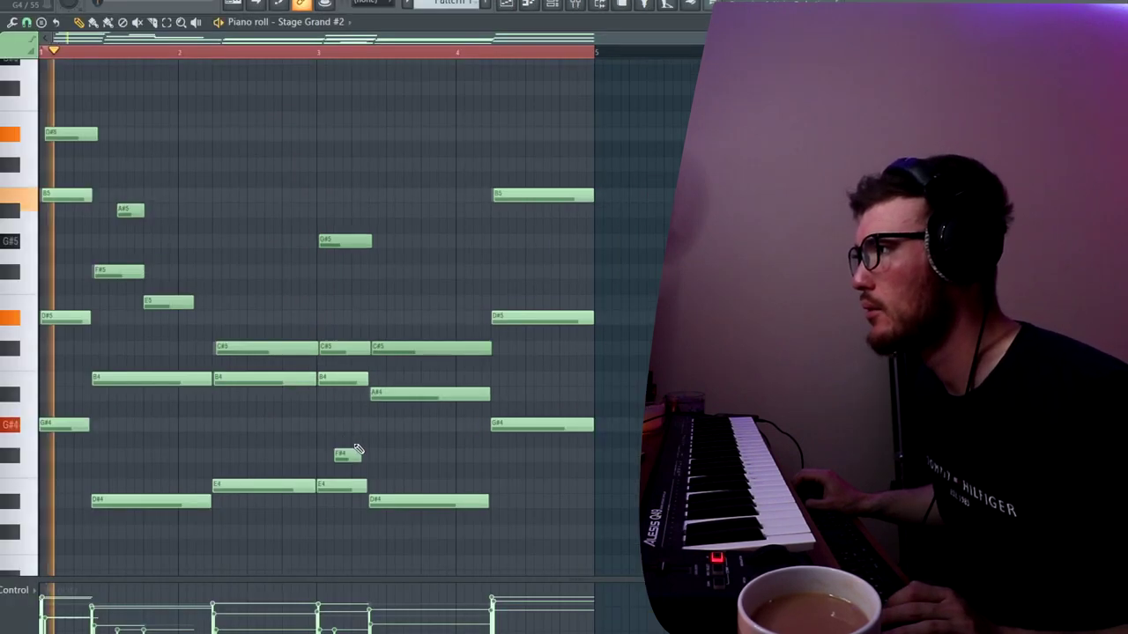
drag(434, 424, 439, 400)
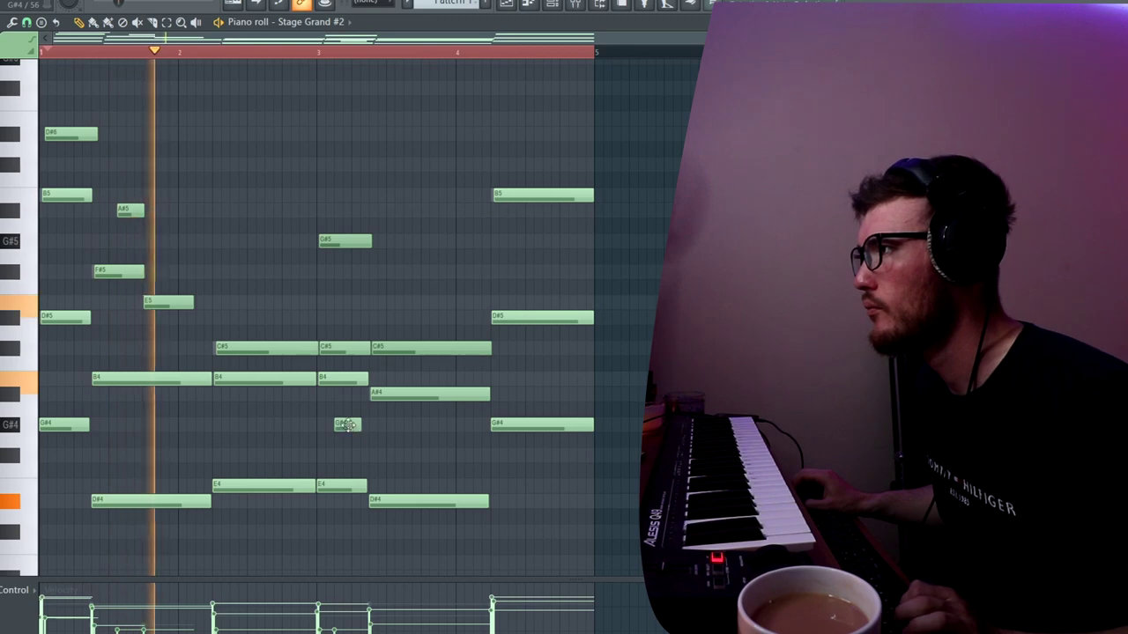
Step: Restart playback and shift the short A#5 note in bar 1 one step later
key(space)
key(space)
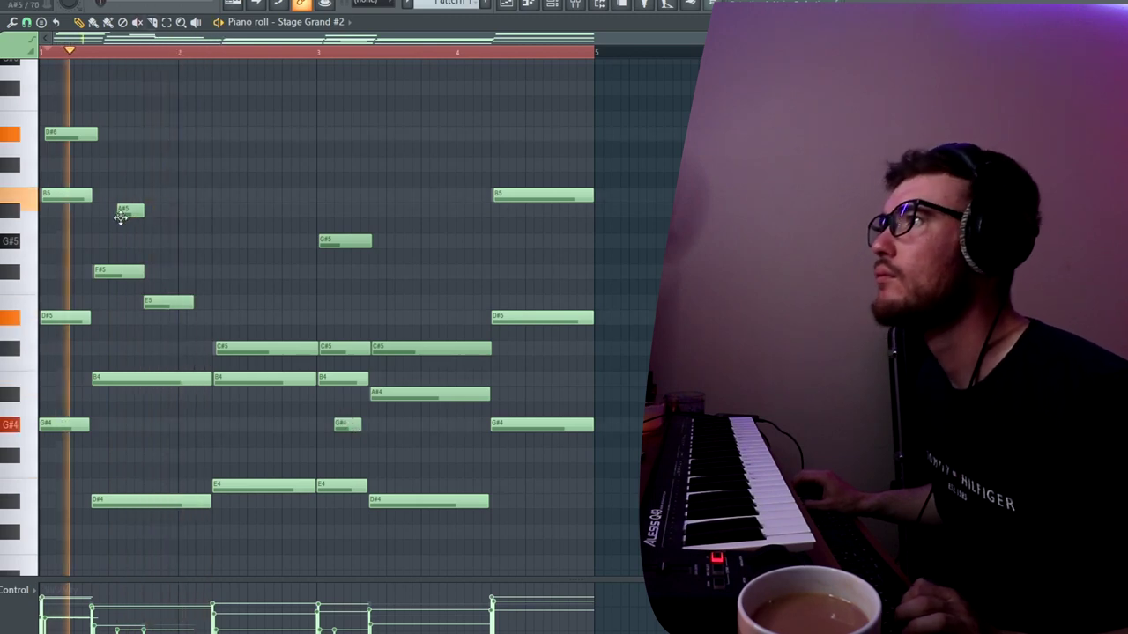
drag(123, 214, 133, 214)
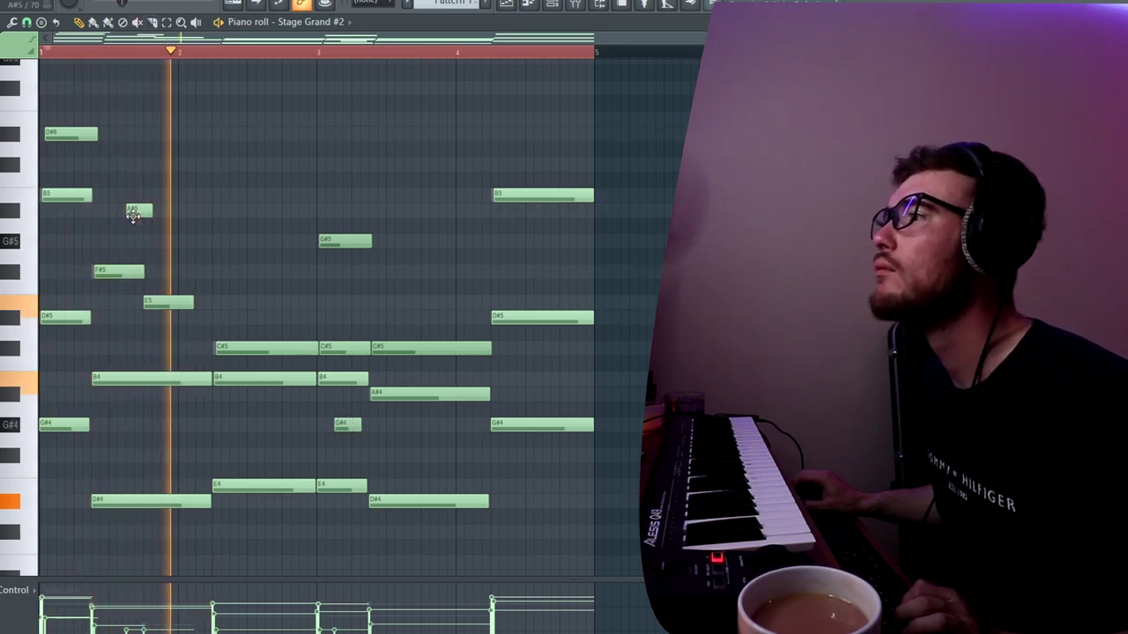
Step: Shift the short A#5 note and the E5 note in bar 1 about two steps later, restarting playback to check
key(space)
key(space)
mouse_move(138, 211)
mouse_down()
mouse_move(173, 209)
mouse_move(156, 211)
mouse_up()
key(space)
key(space)
drag(158, 301, 175, 301)
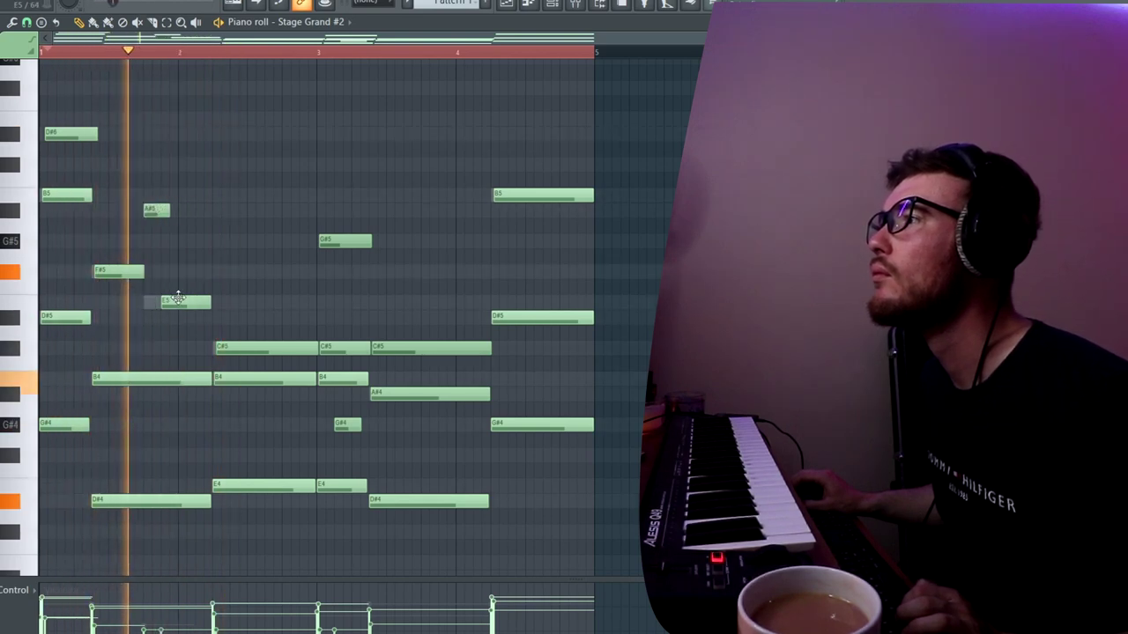
Step: Shorten the E5 note to about two steps and add a six-step D#5 note at the start of bar 2
drag(170, 201, 148, 310)
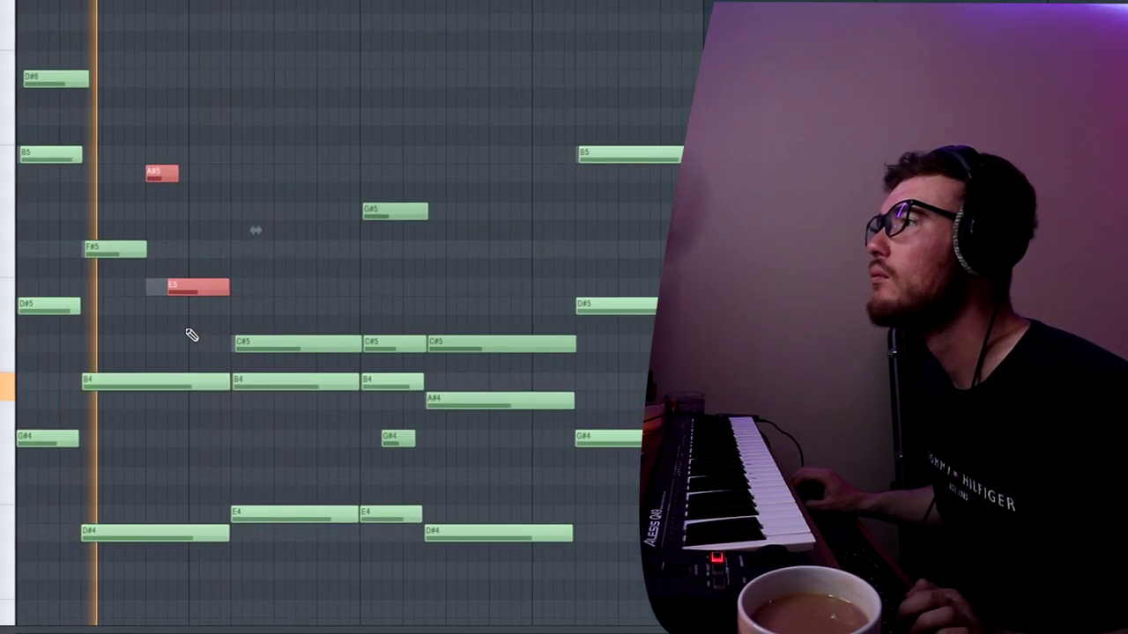
click(194, 311)
click(195, 308)
drag(223, 285, 177, 286)
drag(166, 285, 186, 299)
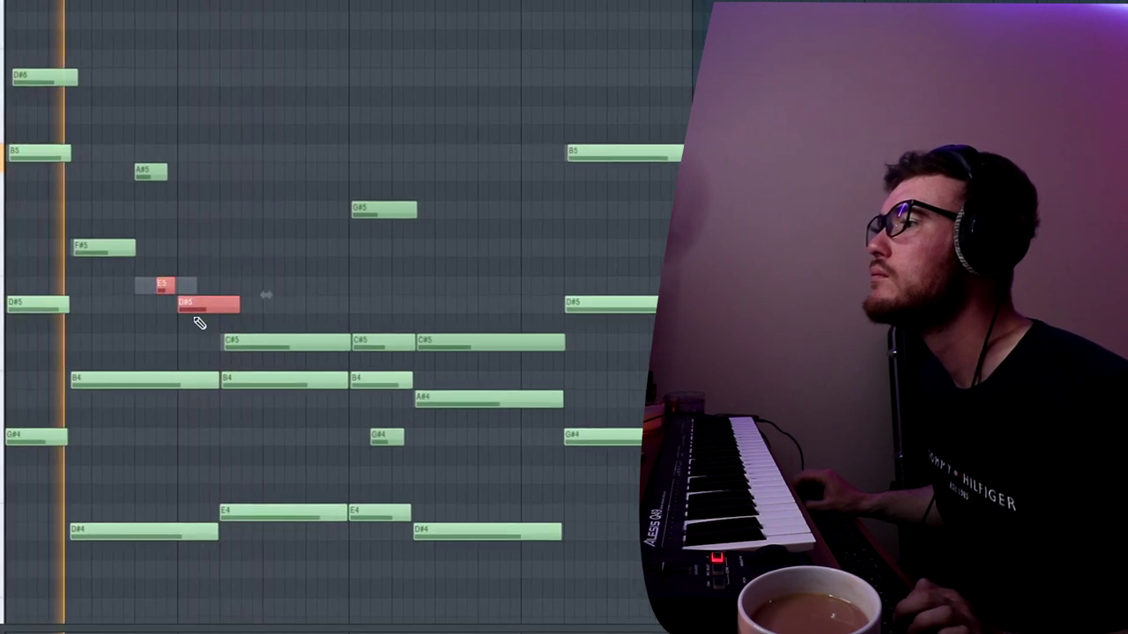
Step: Raise the short E5 and the new D#5 note one octave, and lengthen bar 1's A#5 note to about eleven steps
key(ctrl+Up)
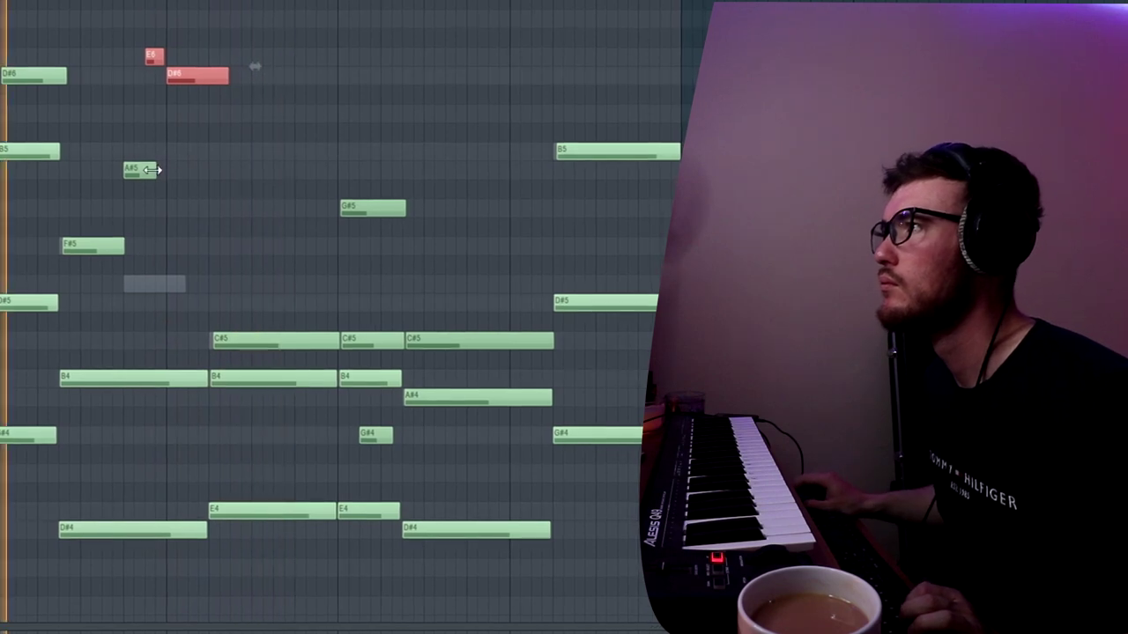
drag(157, 170, 238, 171)
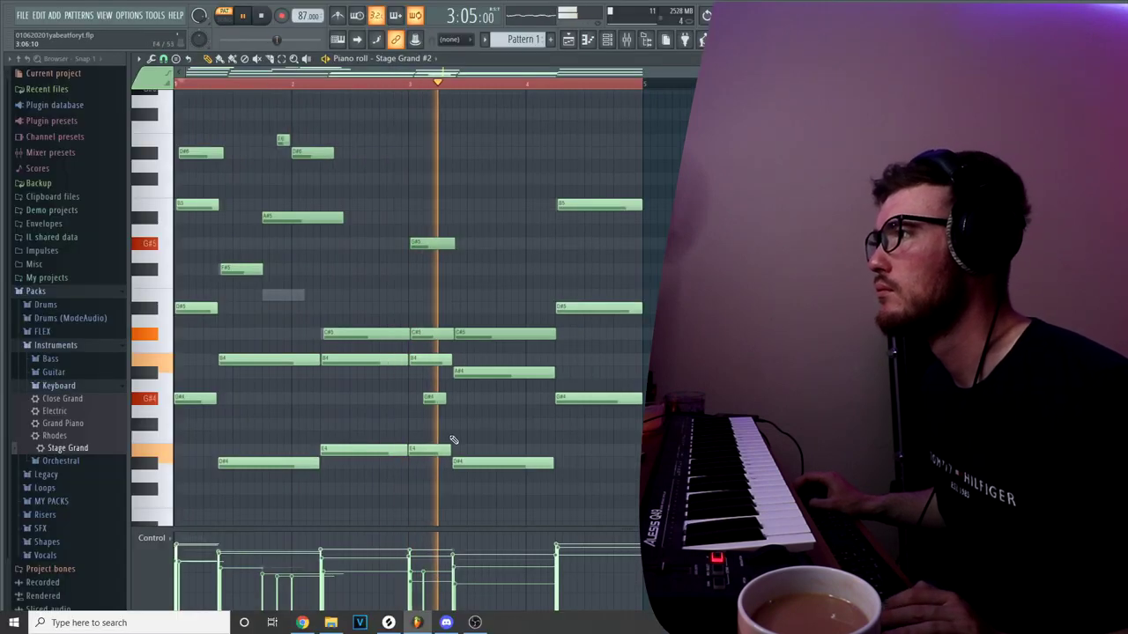
Step: Resize the A#4 note in bar 3 to about thirteen steps and add a two-step B4 note just before it
key(space)
mouse_move(447, 373)
mouse_down()
mouse_move(460, 361)
mouse_move(457, 377)
mouse_up()
right_click(466, 376)
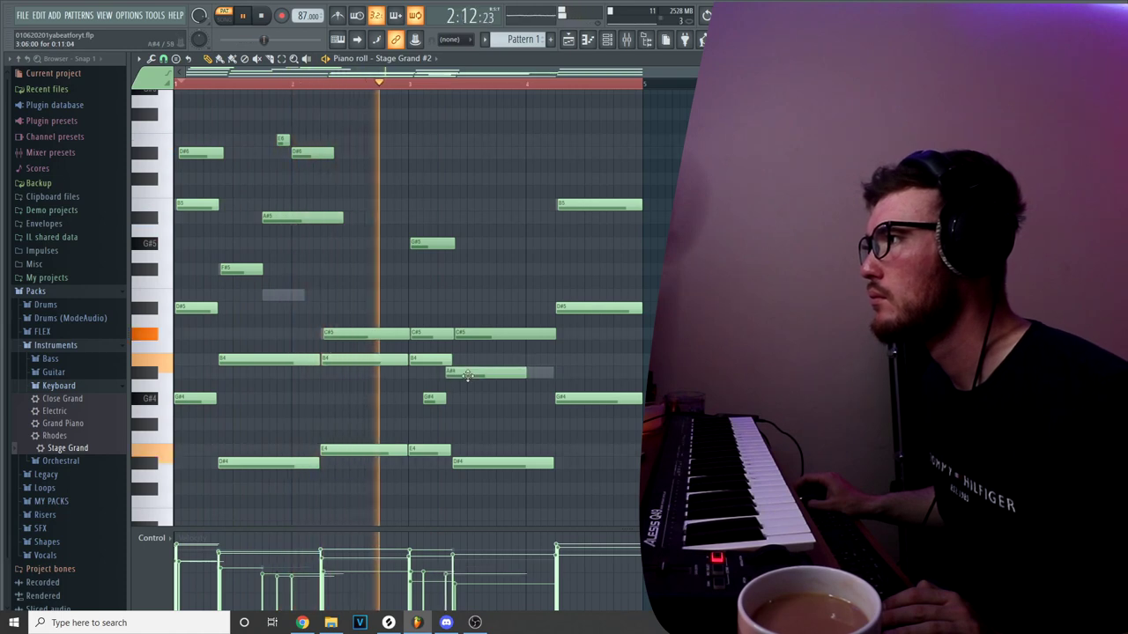
drag(498, 372, 546, 368)
key(space)
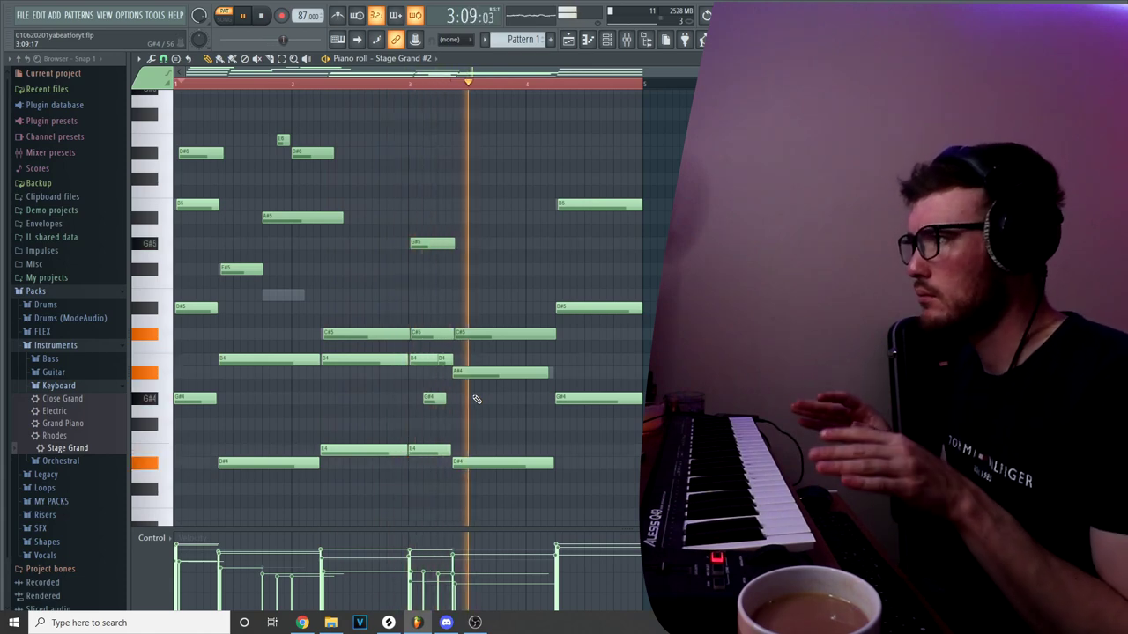
Step: Shift the copied short G#4 and B4 notes in bar 3 one step later and move the B4 note up to C#5
key(space)
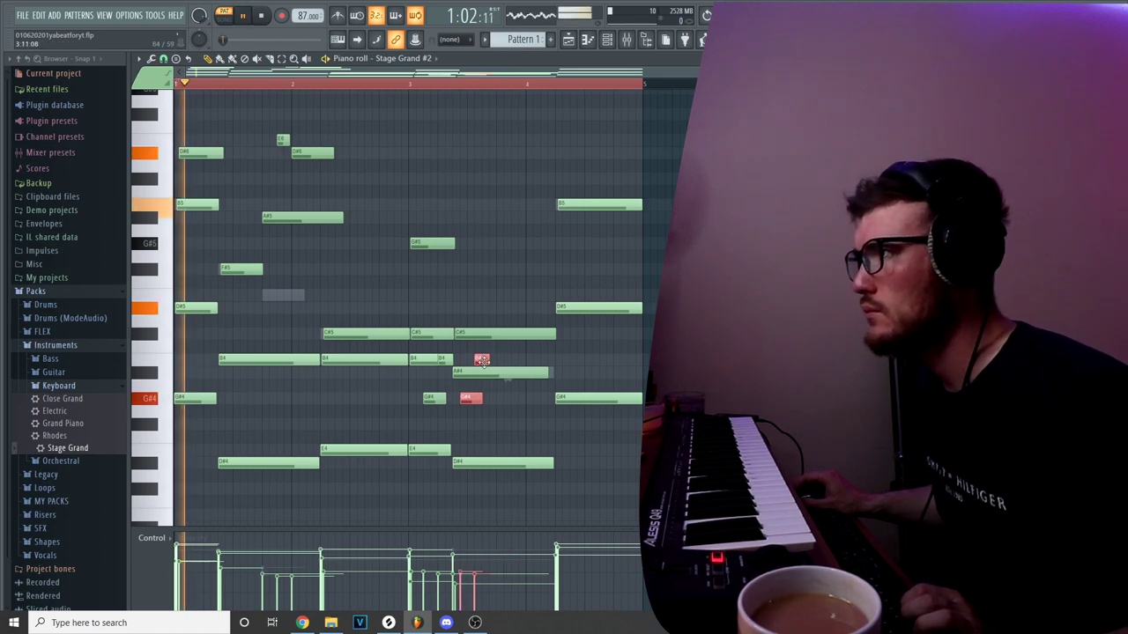
mouse_move(482, 360)
mouse_down()
mouse_move(511, 360)
mouse_move(489, 360)
mouse_up()
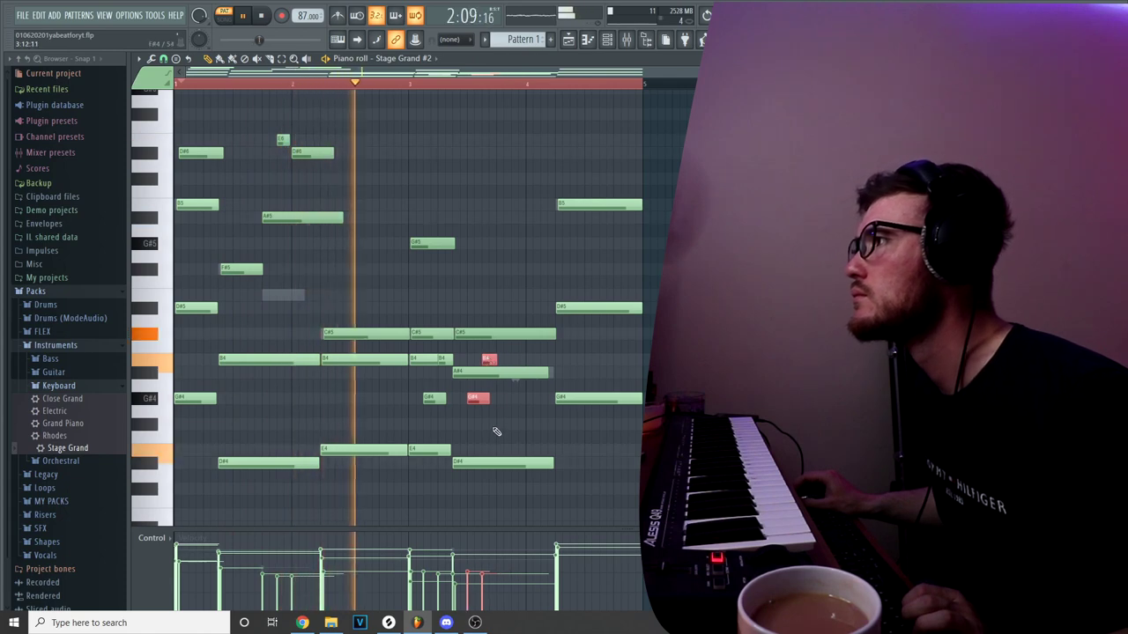
key(Down)
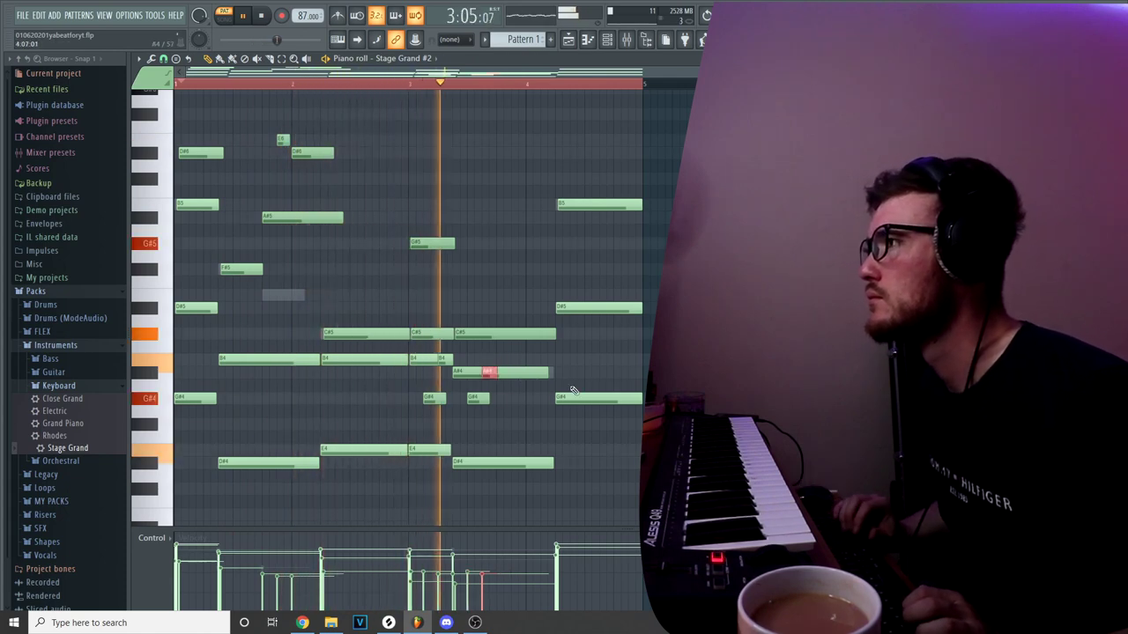
key(Up)
key(Up)
key(Up)
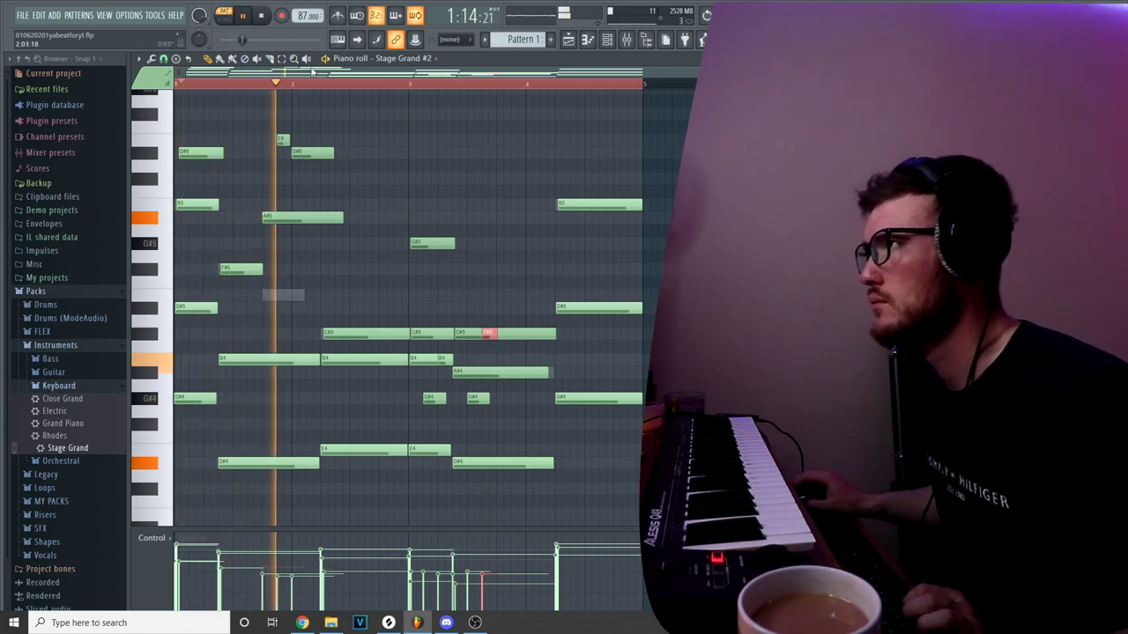
click(395, 85)
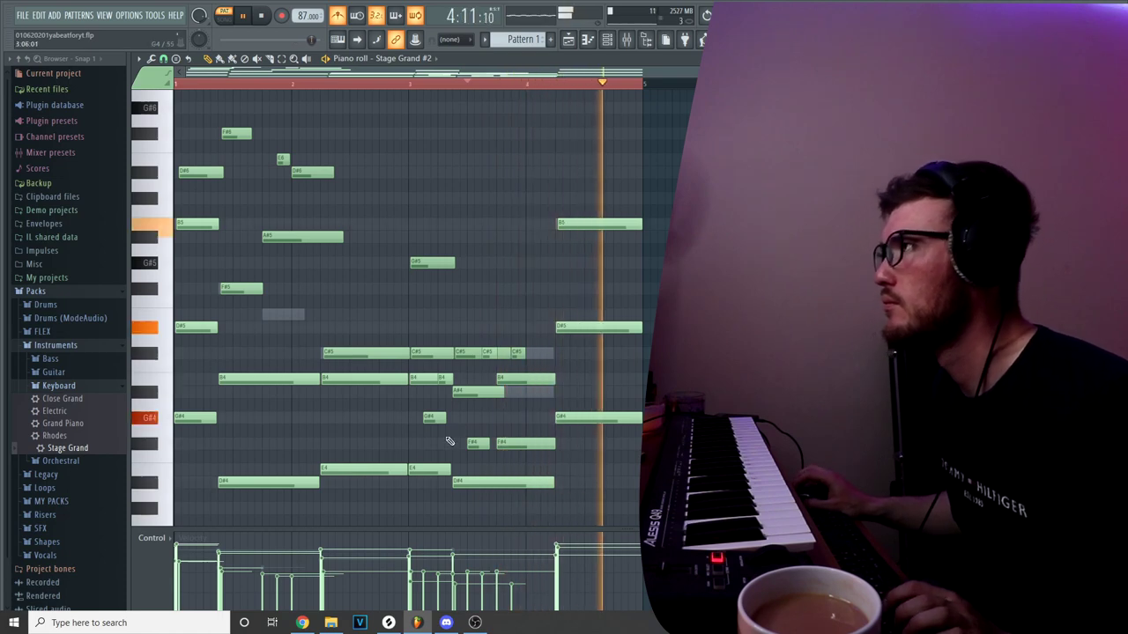
Step: Select all the Stage Grand #2 notes, stop playback and show the channel rack
key(ctrl+a)
key(space)
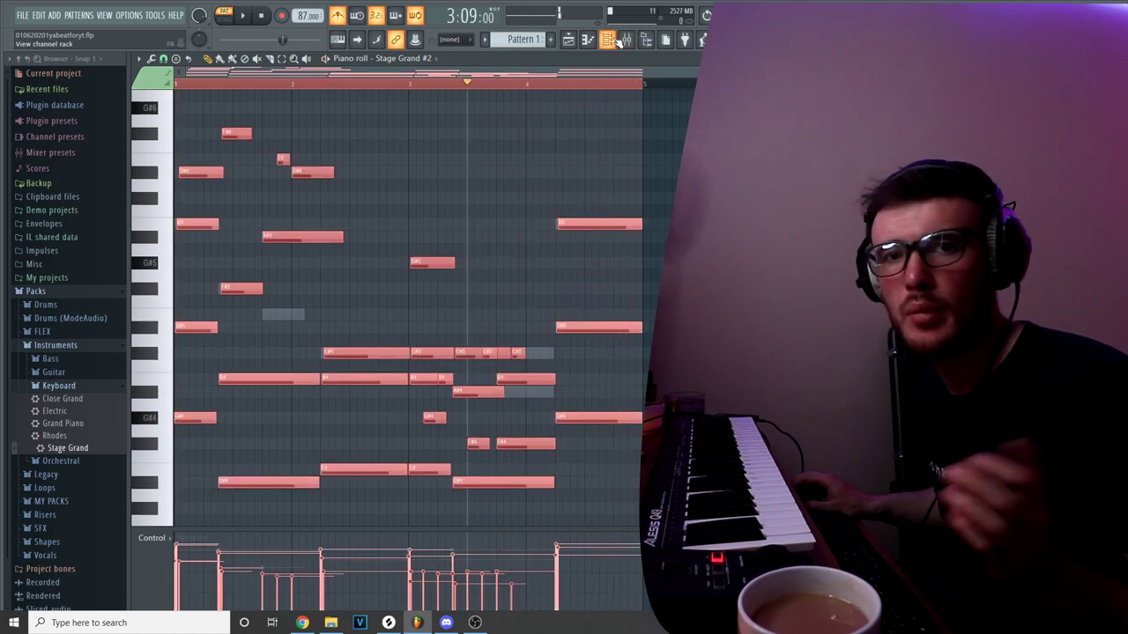
click(21, 15)
click(159, 50)
click(606, 41)
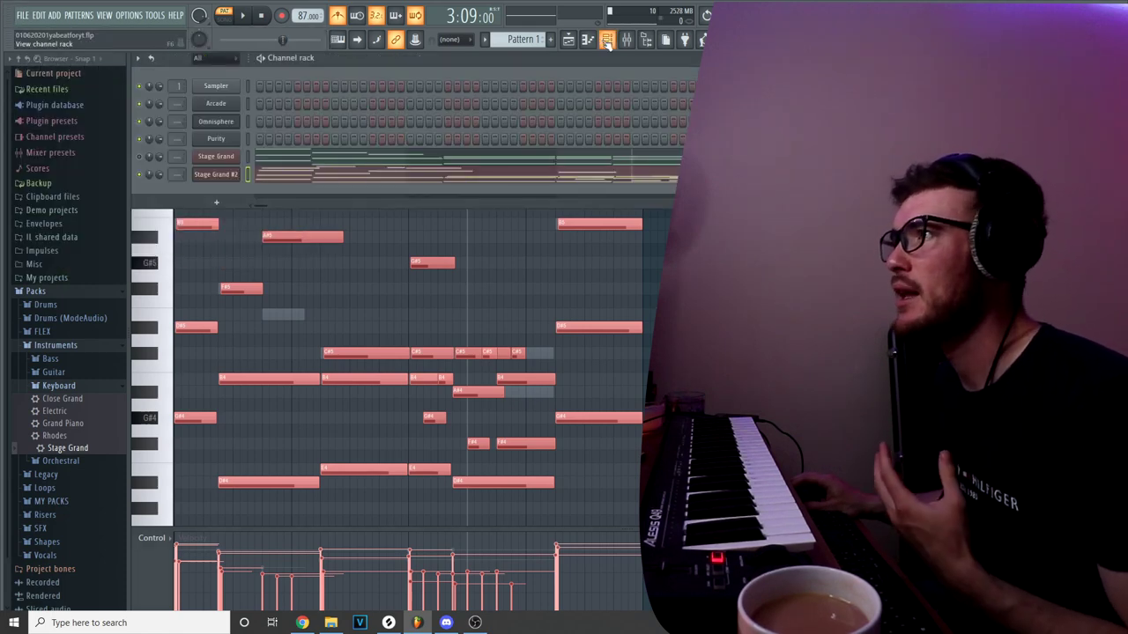
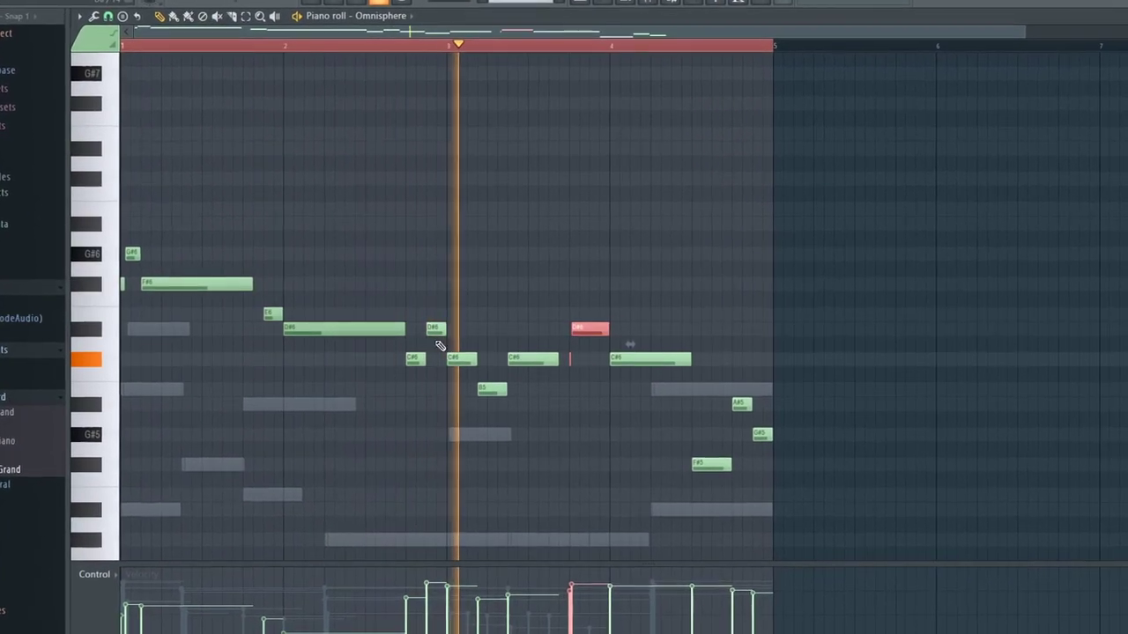
Step: Set the note snap to 1/6 beat and add short G#6, F#6 and D#6 notes in bar 1 of the Omnisphere melody
key(ctrl+a)
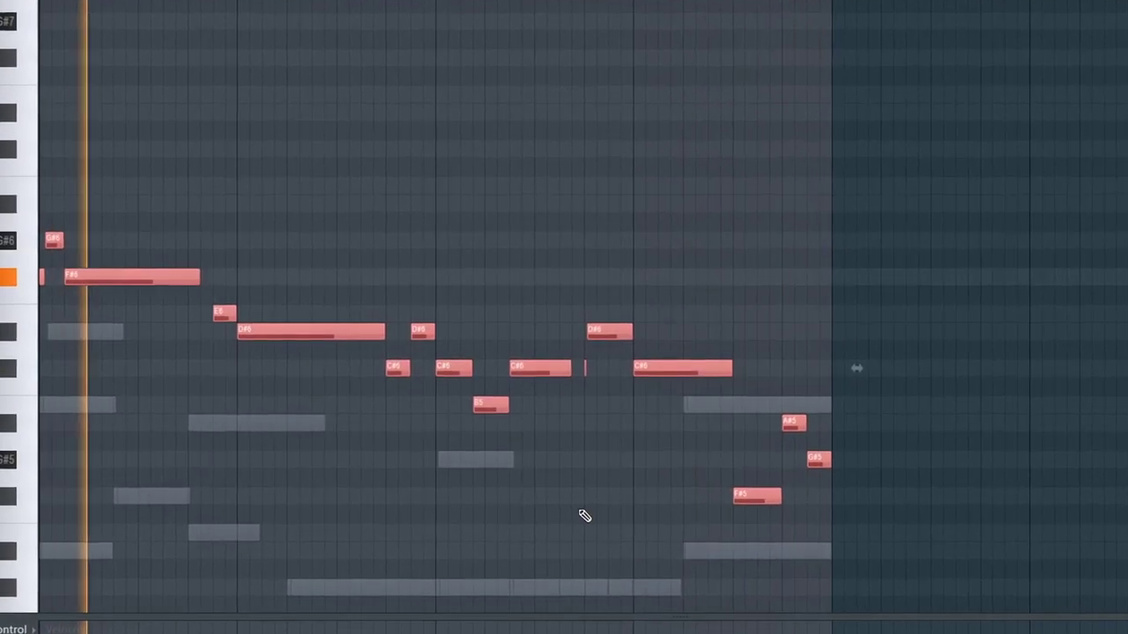
key(ctrl+d)
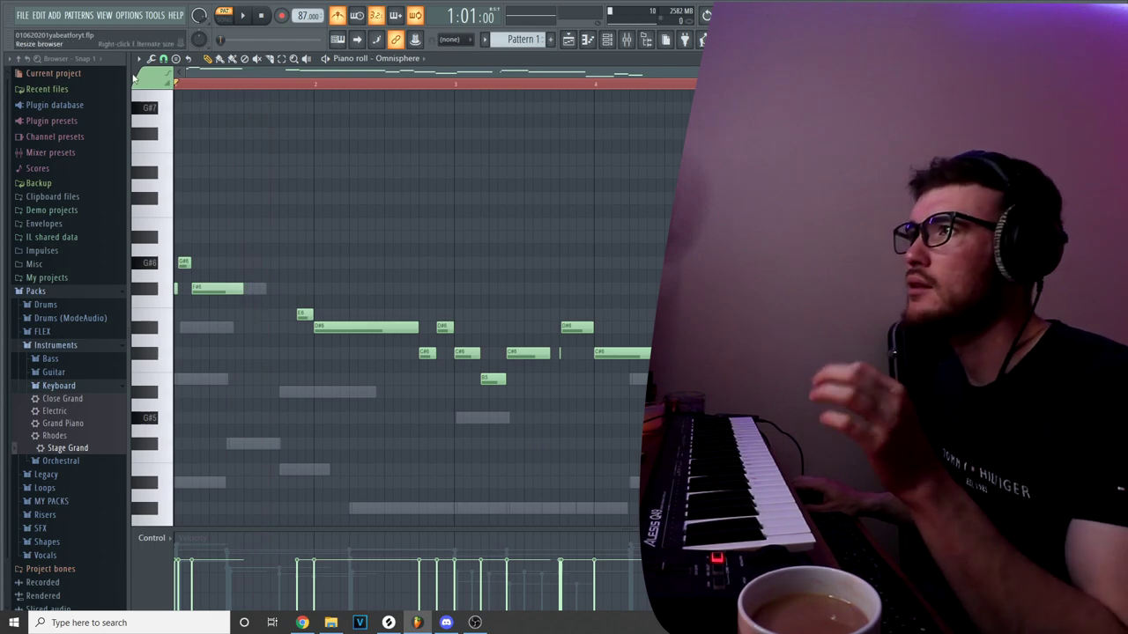
click(164, 58)
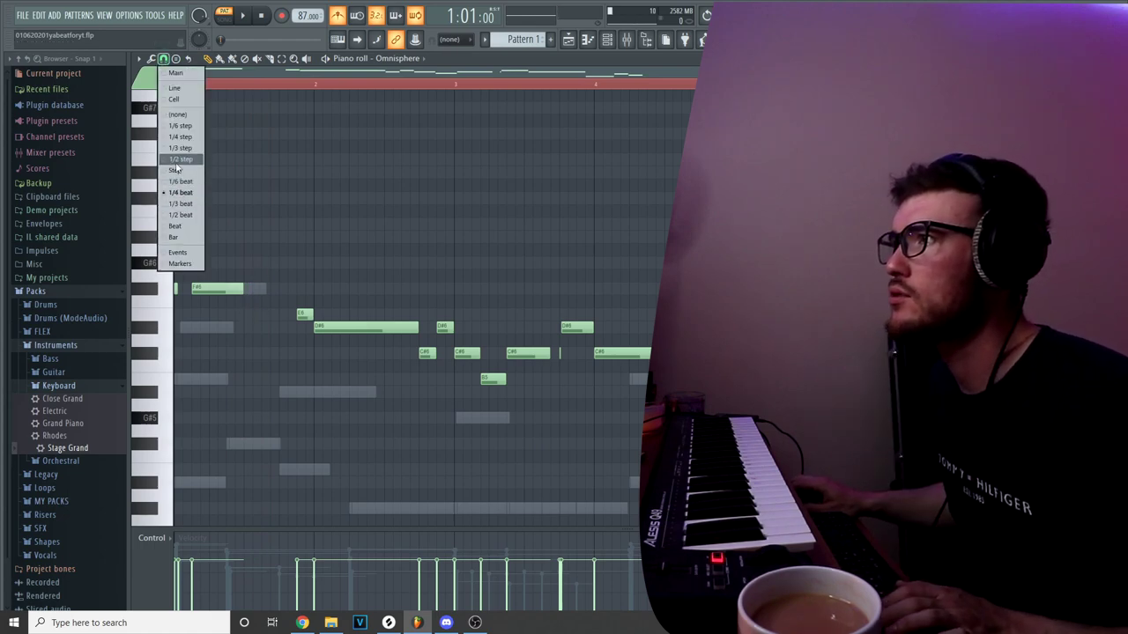
click(183, 183)
scroll(304, 301, up, 2)
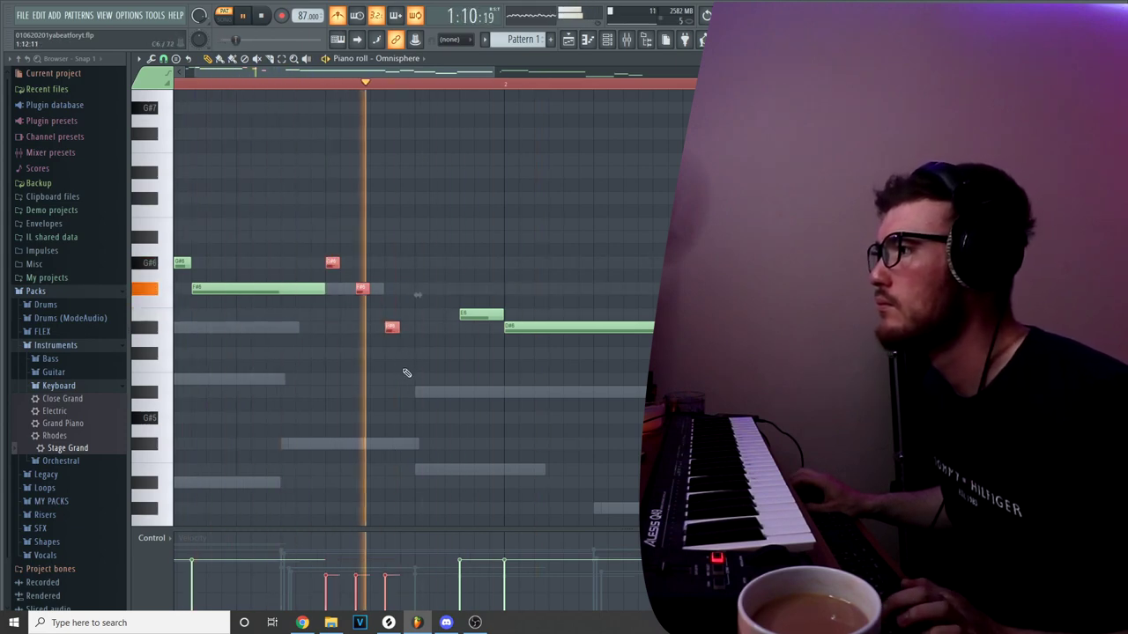
Step: Slightly lower the velocity of all the Omnisphere melody notes
scroll(396, 382, down, 3)
key(ctrl+a)
scroll(300, 333, down, 3)
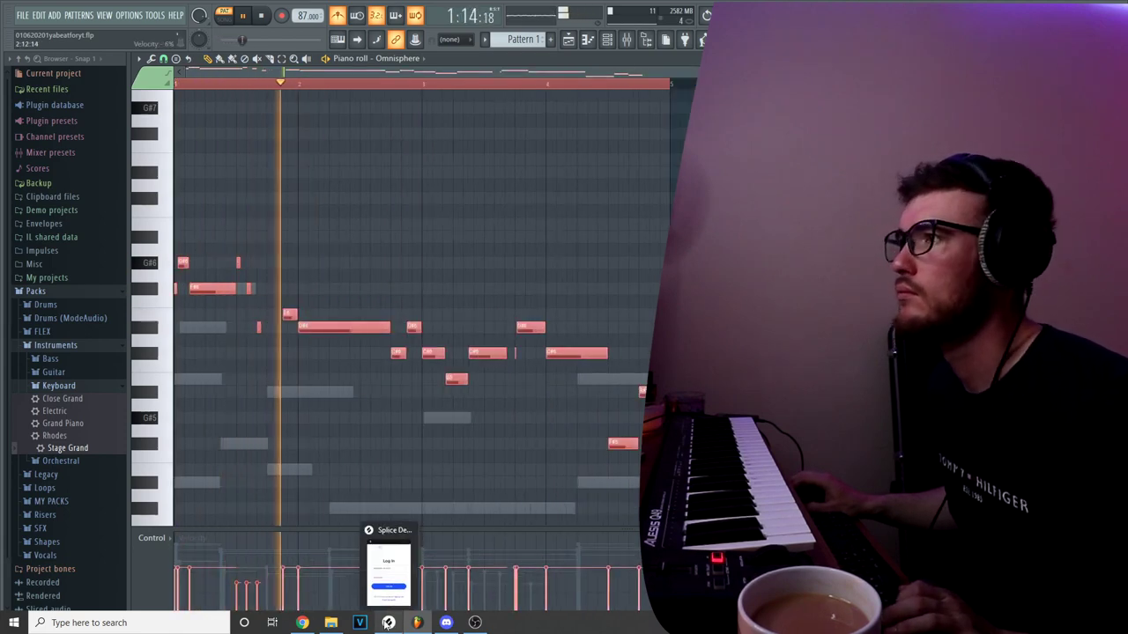
Step: Delete the three short added notes and move the short C#6 and D#6 notes from the end of bar 2 into bar 1
drag(261, 328, 236, 266)
key(Delete)
key(Delete)
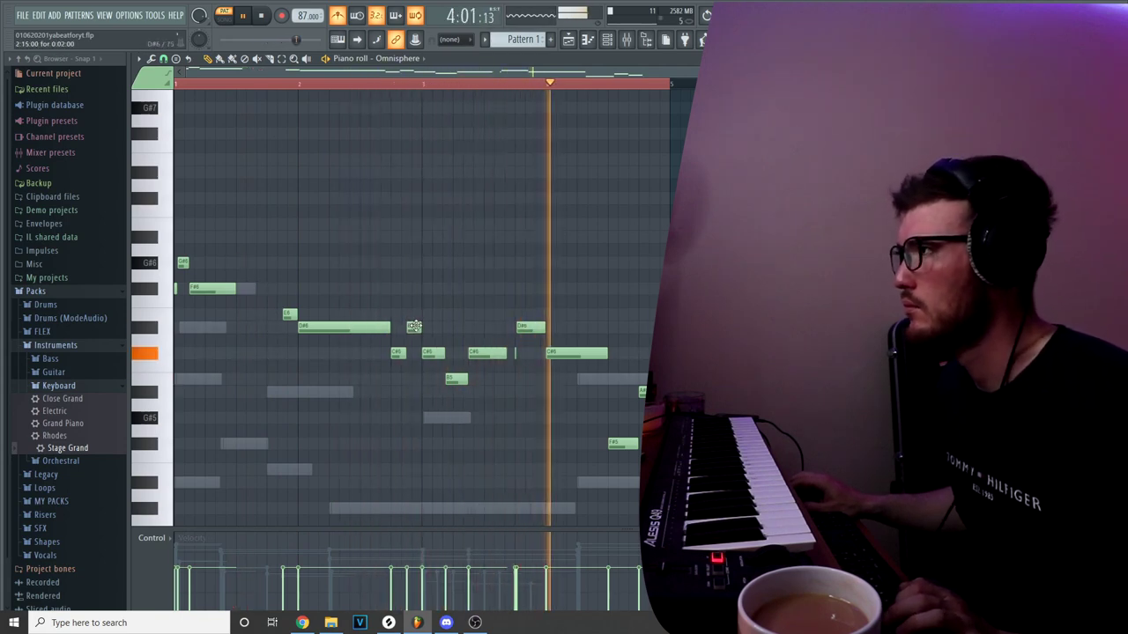
drag(420, 321, 357, 359)
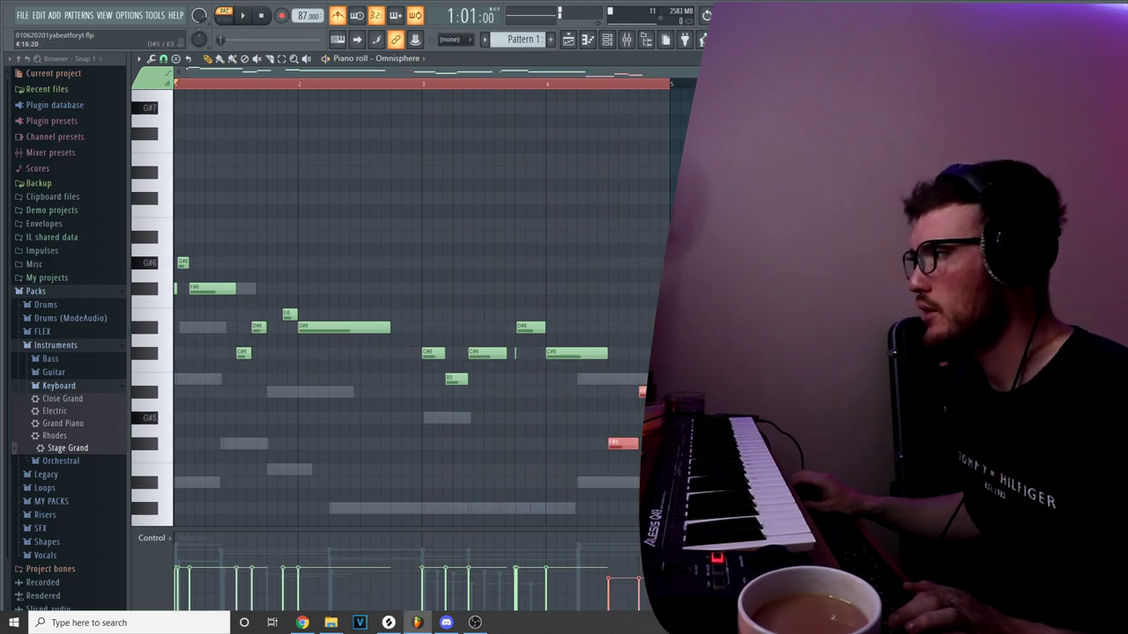
Step: Route the Omnisphere channel to mixer track 2 and open the mixer
key(ctrl+a)
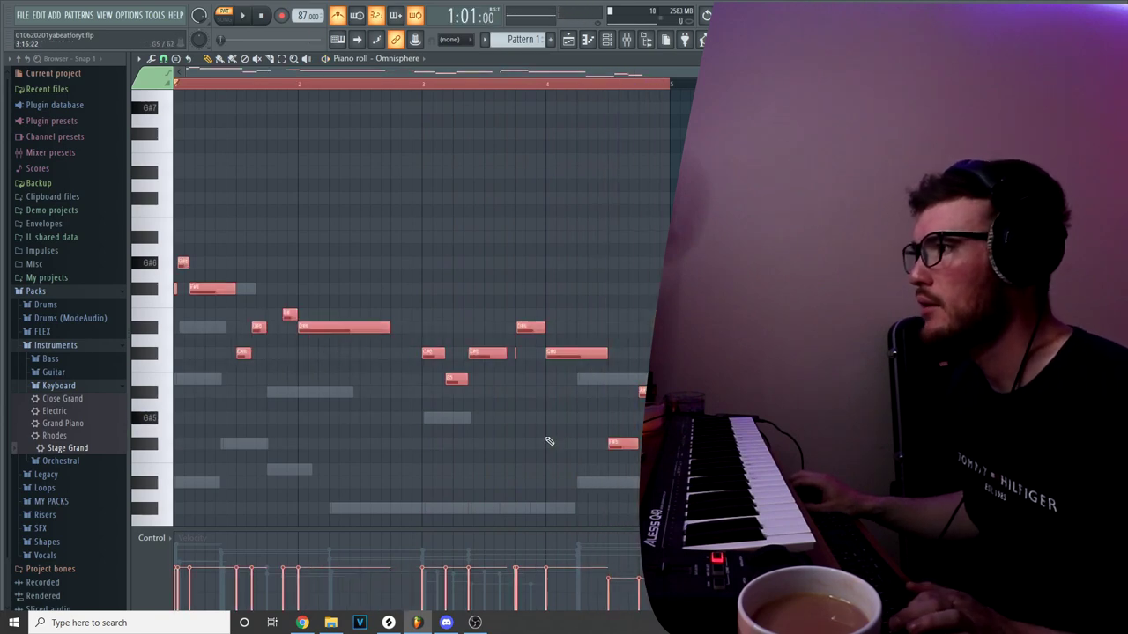
click(607, 40)
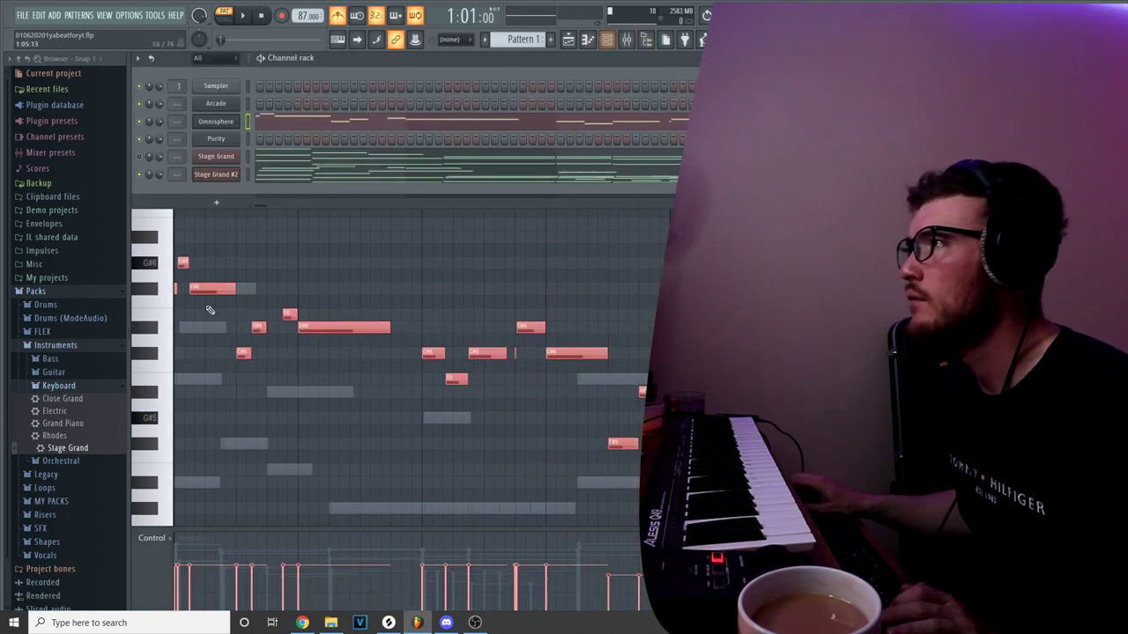
key(F9)
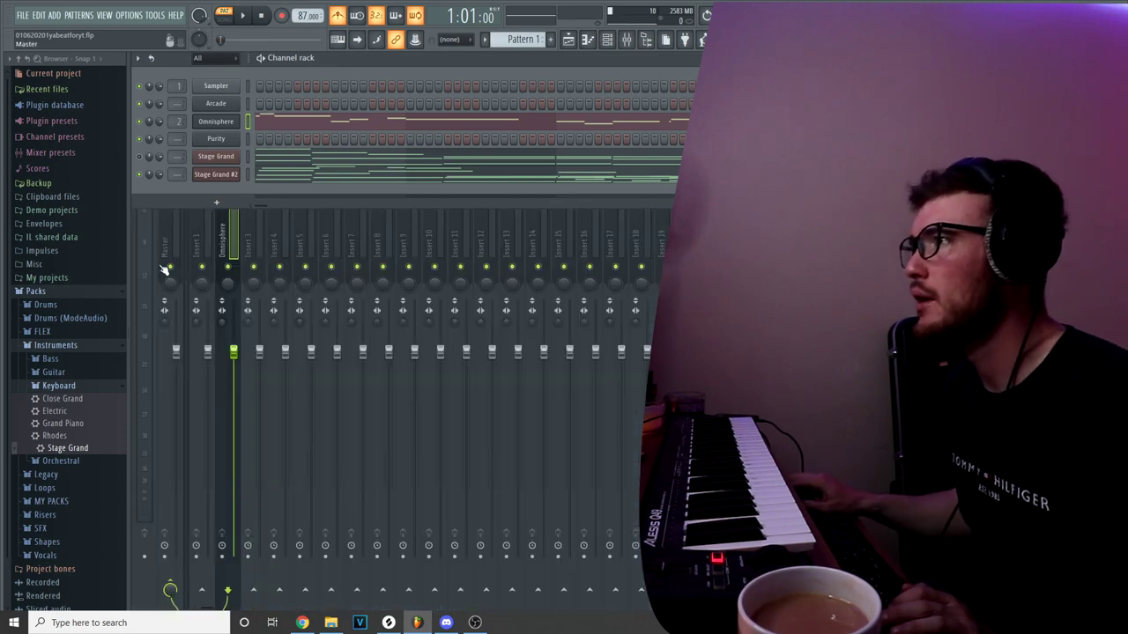
click(977, 255)
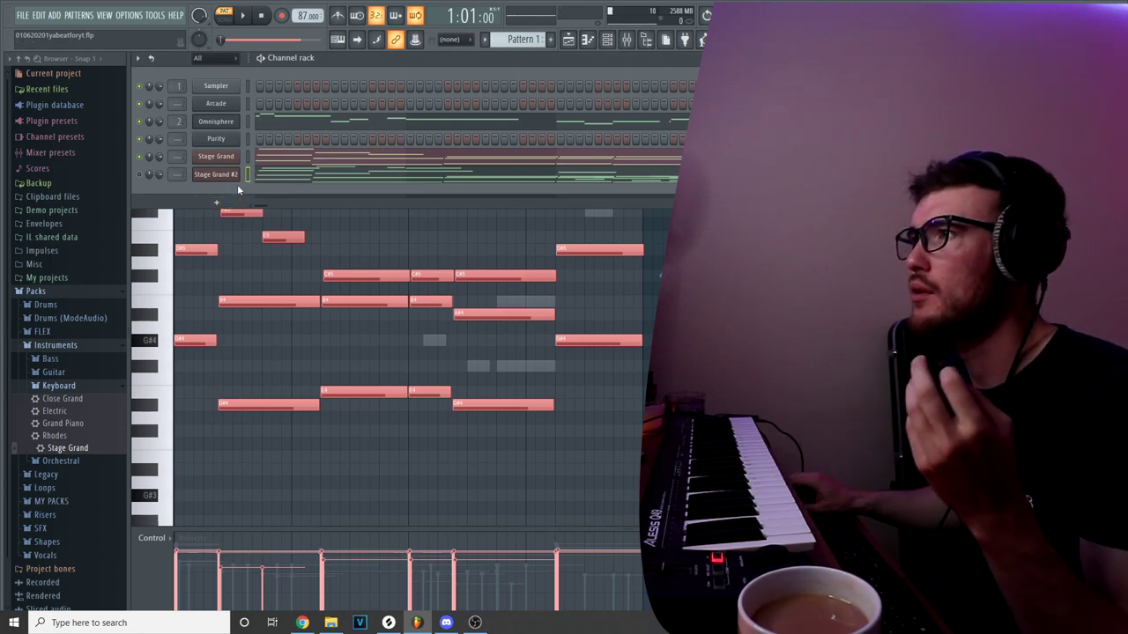
Step: Clone the Stage Grand channel and start a recording of everything on the copy
right_click(236, 174)
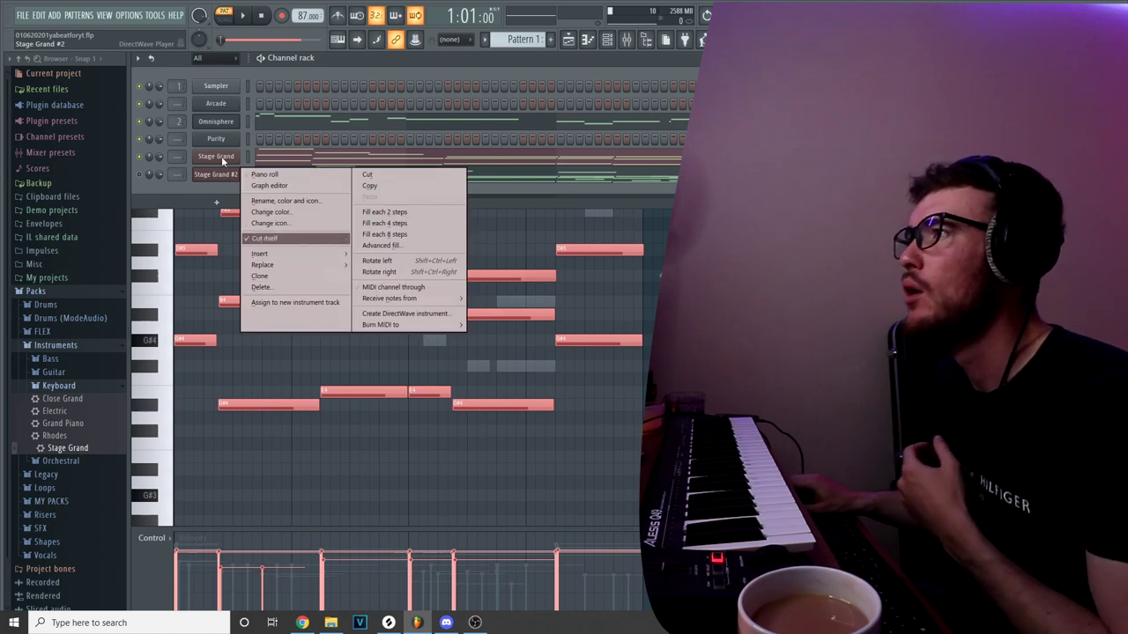
right_click(222, 161)
click(280, 258)
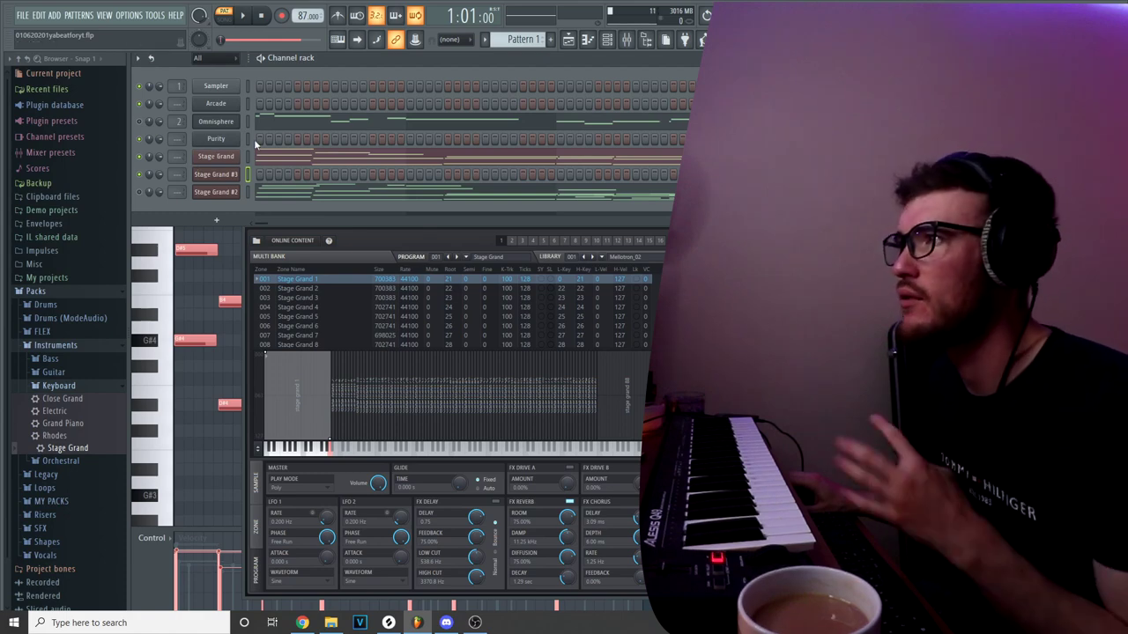
key(r)
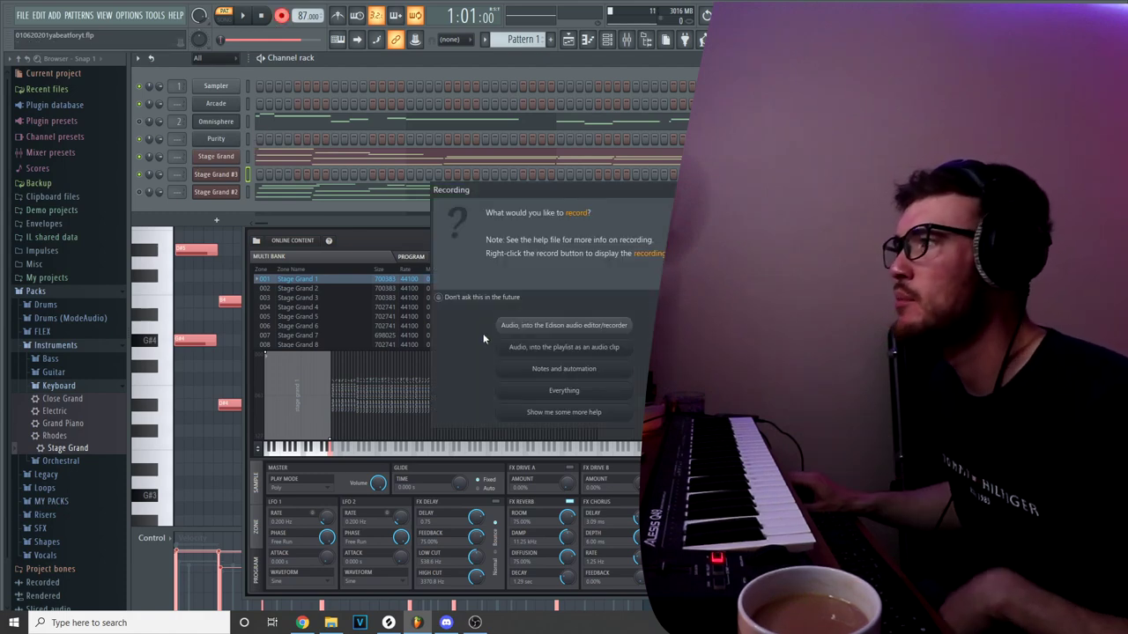
click(524, 389)
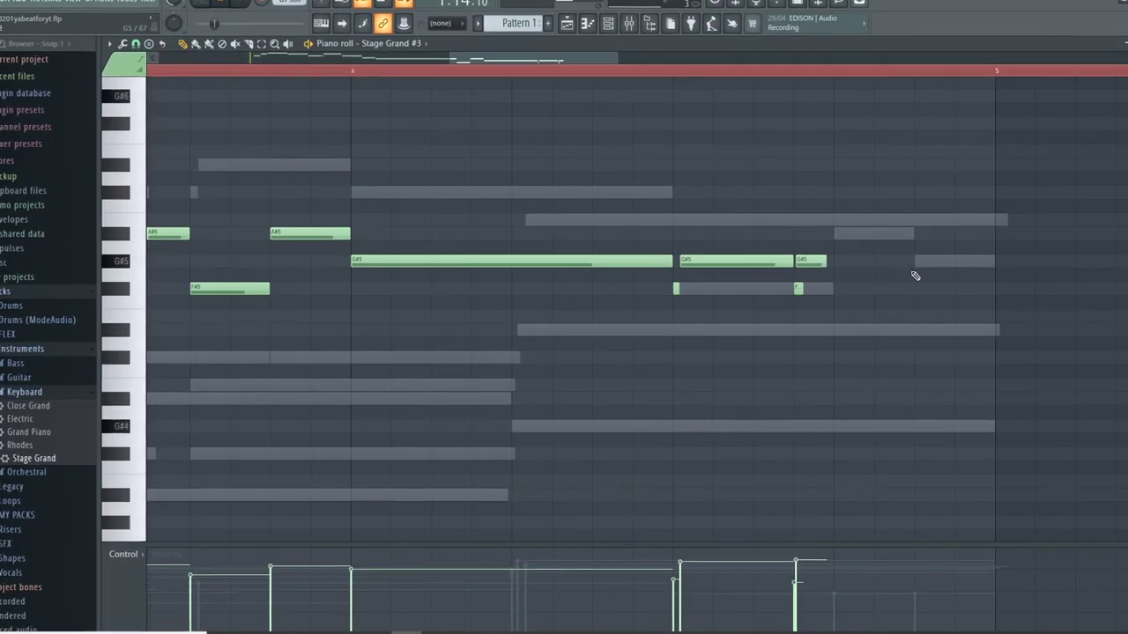
Step: Add short B5, A#5 and F#5 notes in descending order near the end of bar 4 in Stage Grand #3
click(885, 220)
click(920, 248)
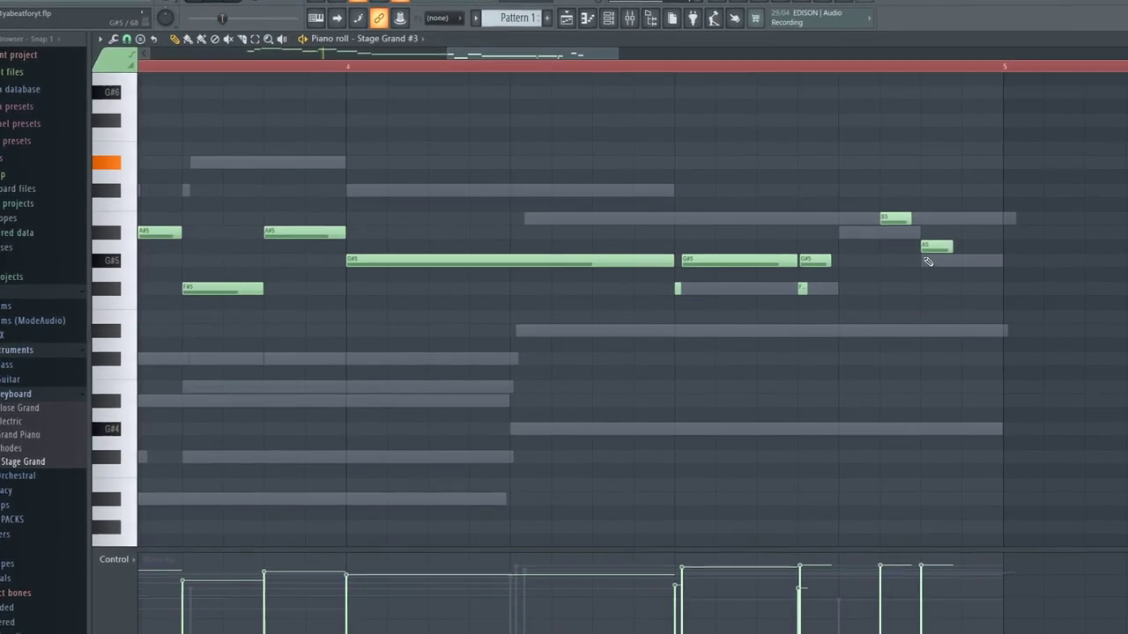
drag(935, 249, 940, 230)
click(971, 260)
drag(986, 262, 989, 290)
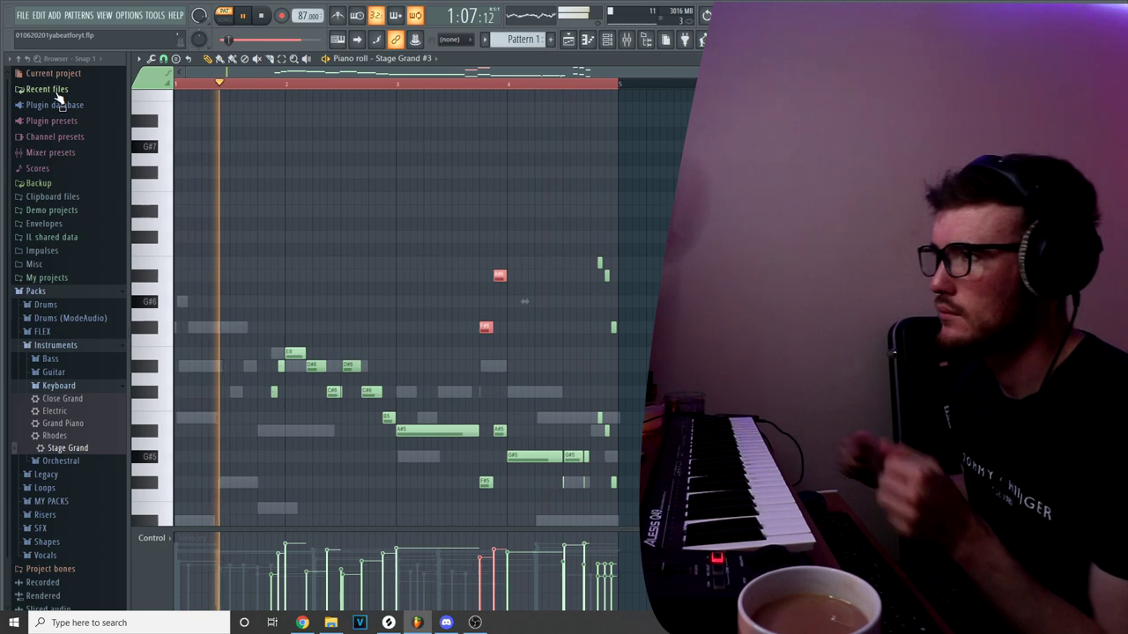
Step: Stop playback, show the channel rack and select the Purity channel
key(space)
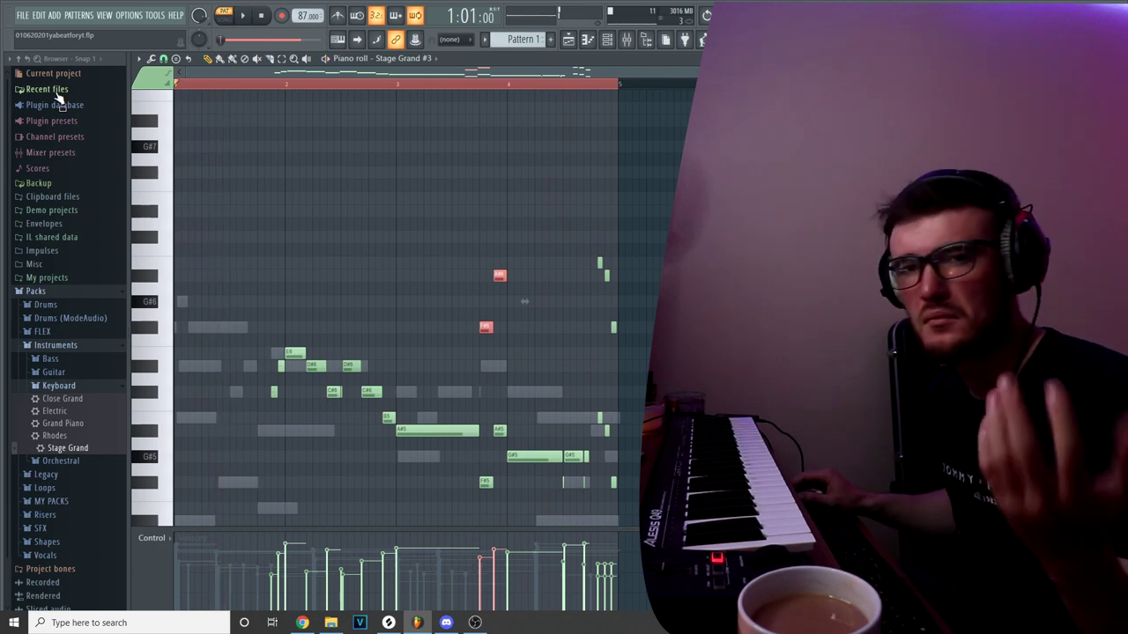
click(606, 41)
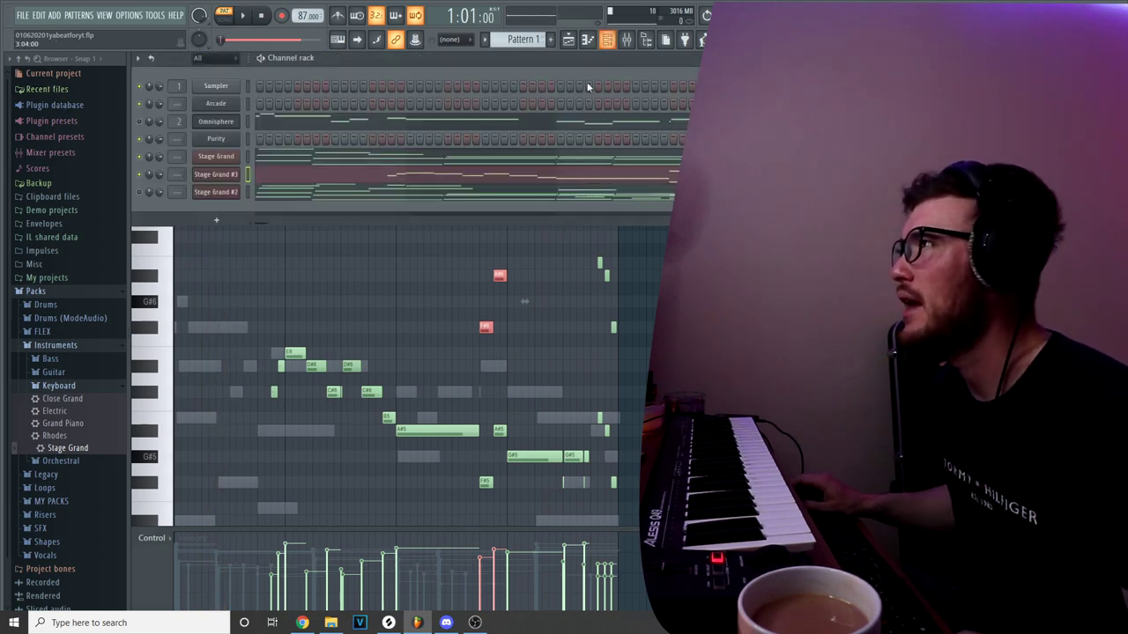
click(248, 138)
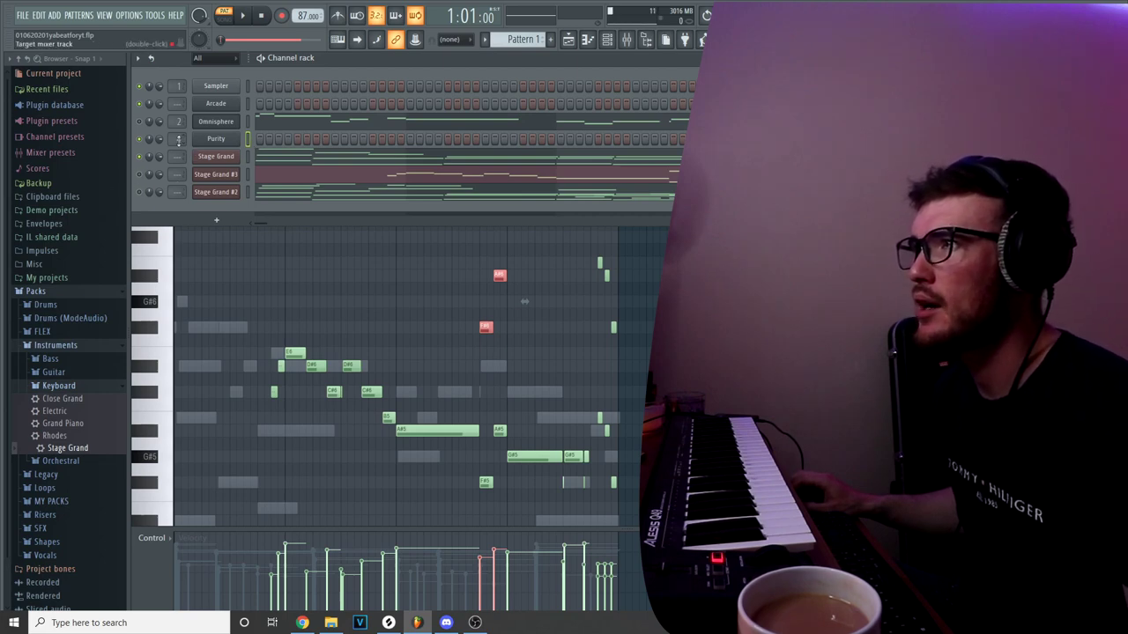
Step: Open the Purity channel's instrument and piano roll, and delete the stray short note just before bar 3
click(232, 140)
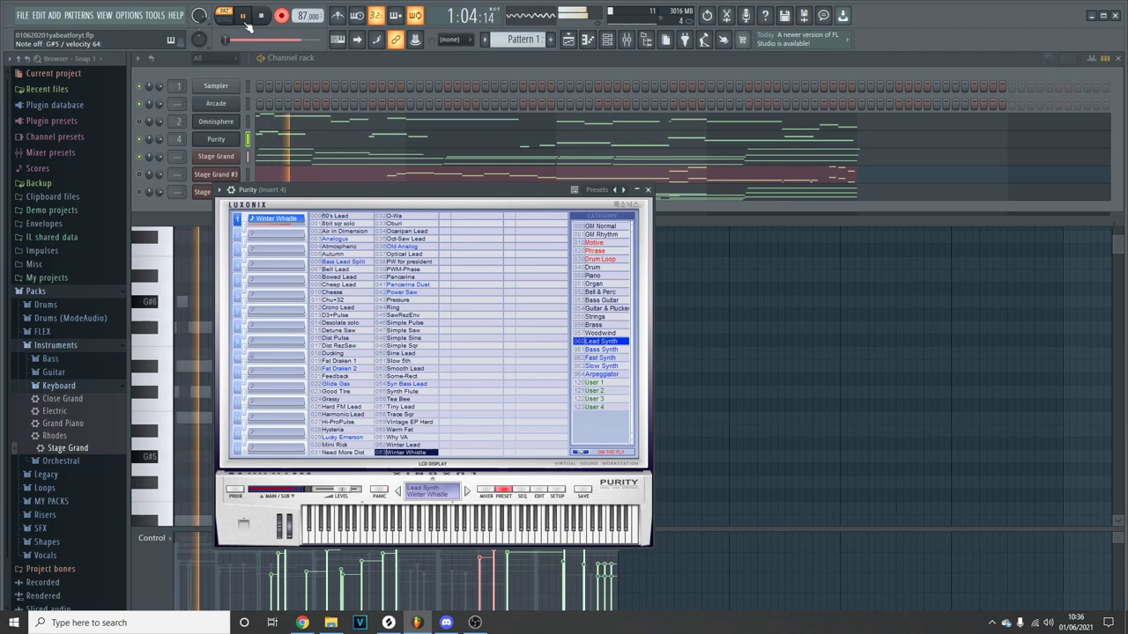
click(334, 140)
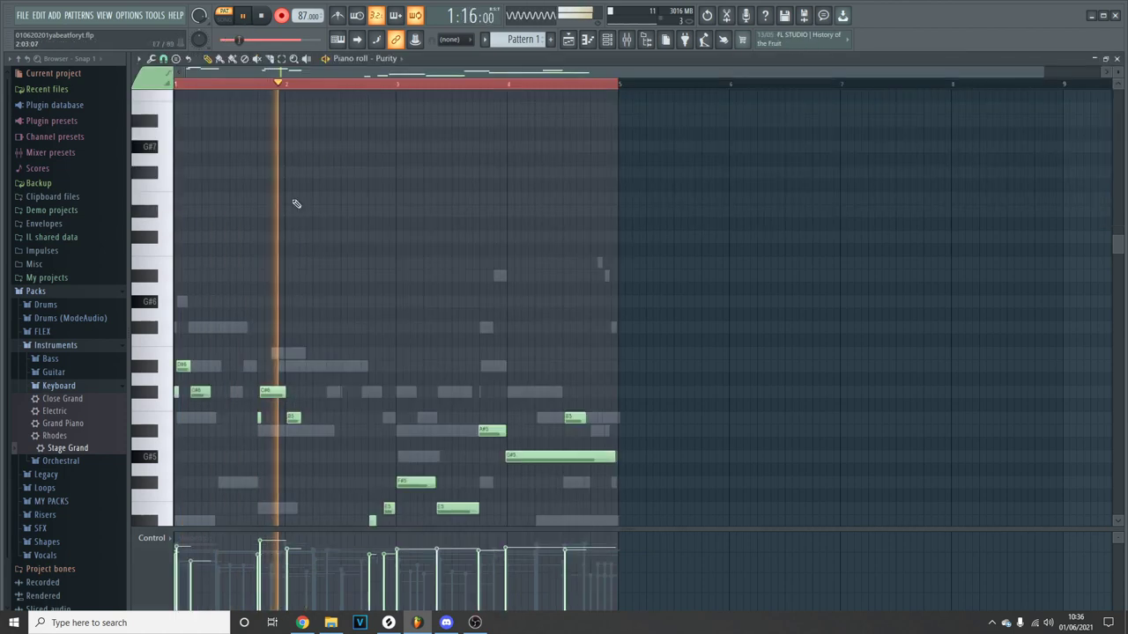
scroll(247, 300, down, 7)
scroll(264, 331, up, 5)
right_click(414, 443)
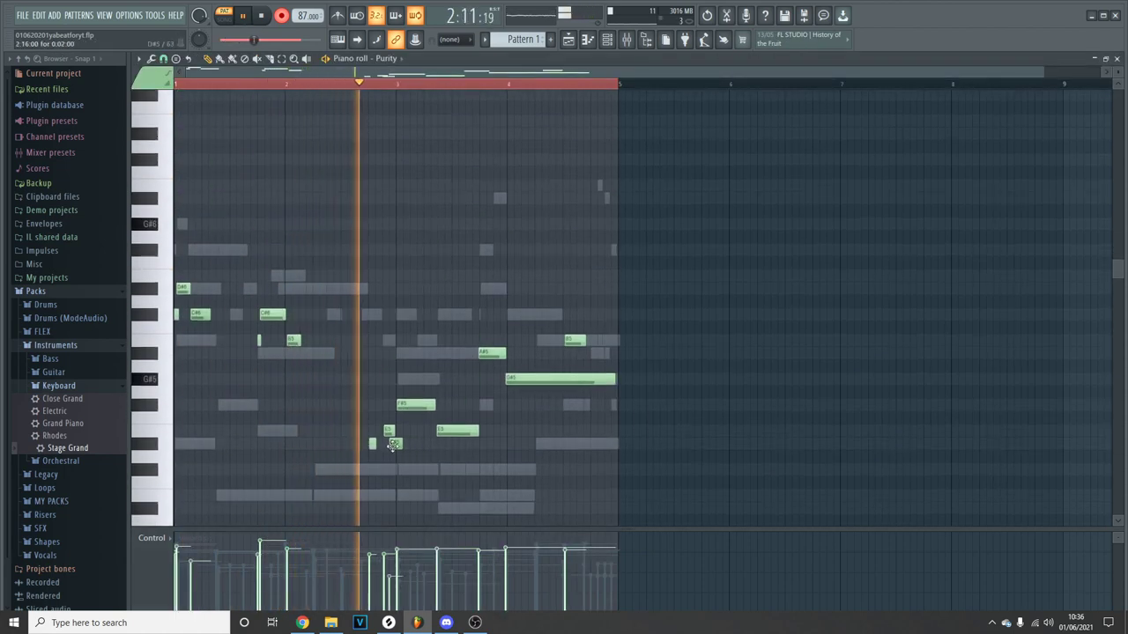
Step: Fit the long final G#5 note in the Purity melody so that it fills the whole of bar 4
key(ctrl+a)
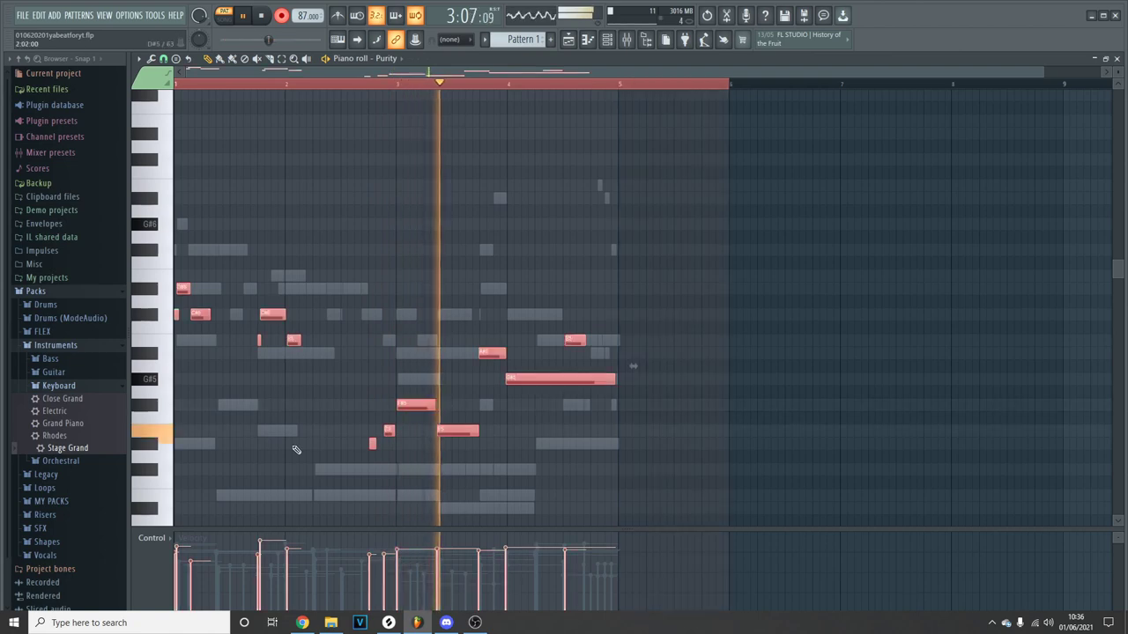
scroll(296, 452, up, 3)
scroll(297, 452, down, 4)
key(ctrl+d)
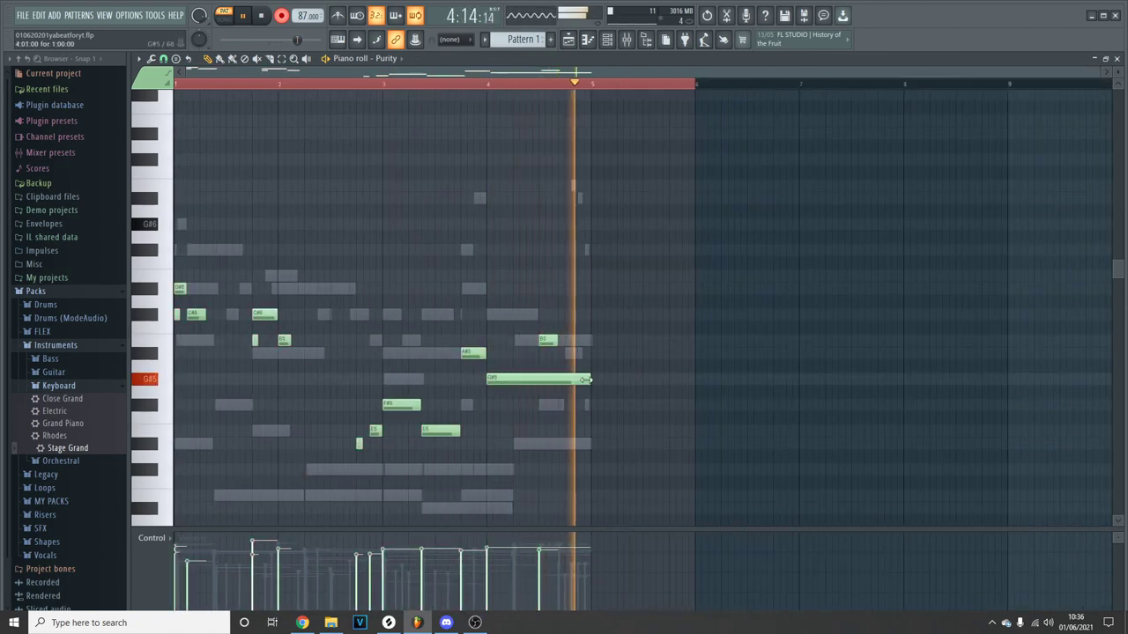
Step: Raise the two short notes just before bar 3 of the Purity melody by one octave
drag(467, 398, 555, 474)
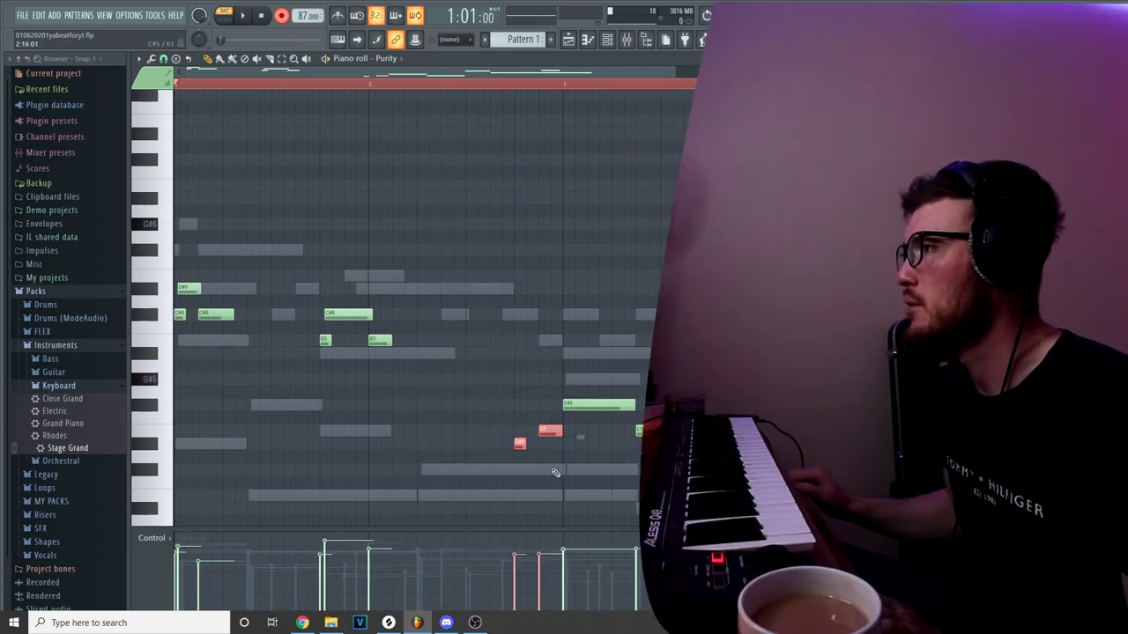
key(ctrl+Up)
scroll(370, 385, down, 3)
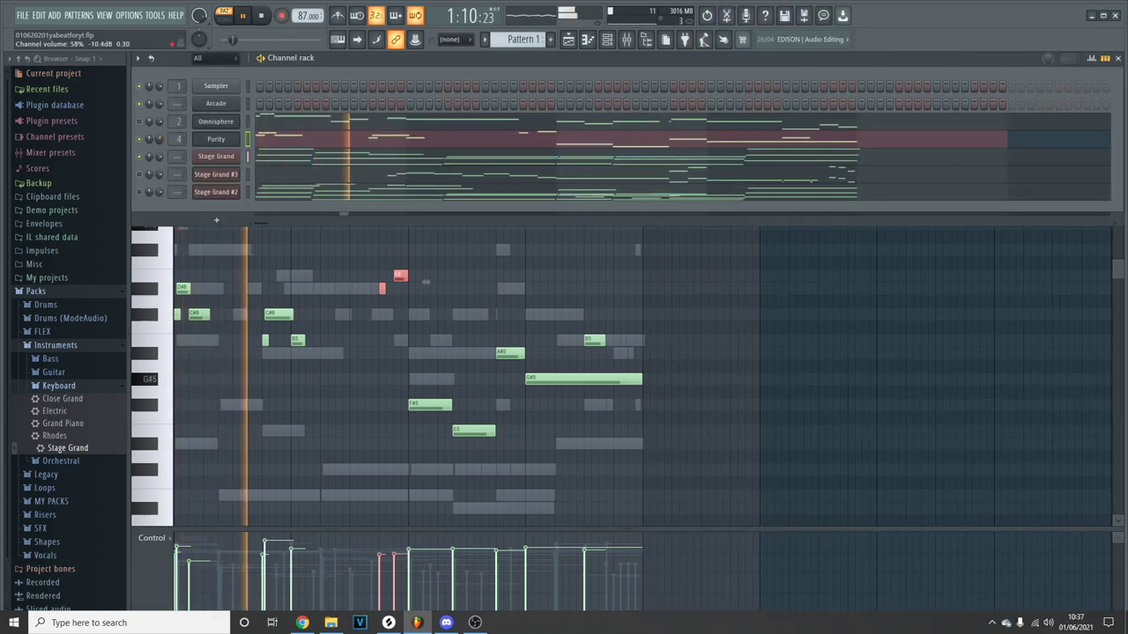
click(361, 496)
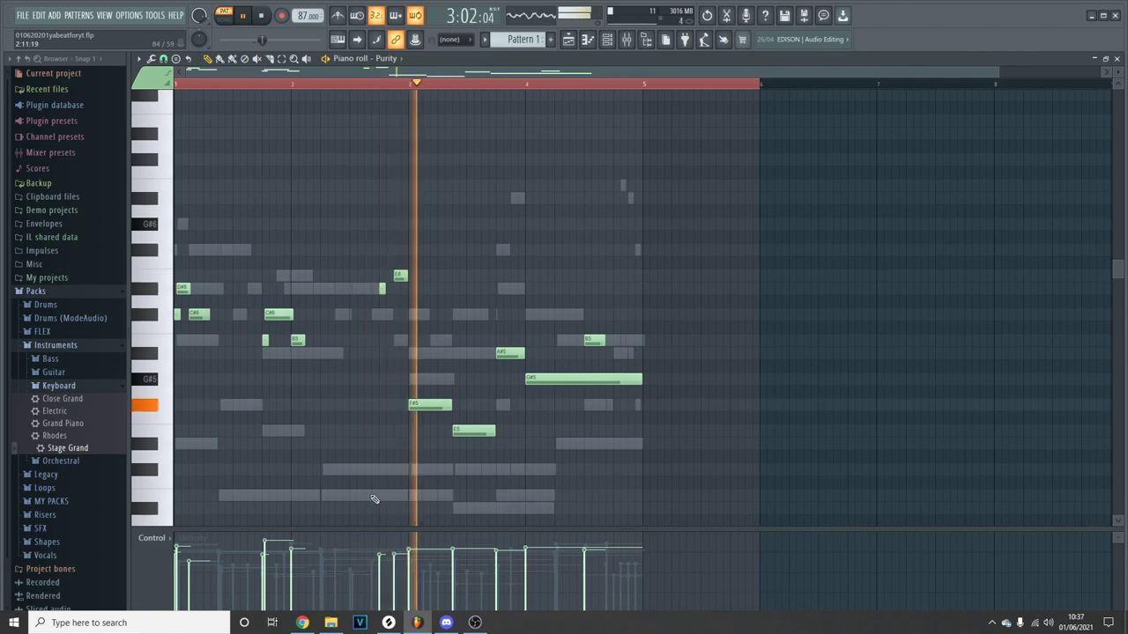
Step: Lengthen the short D#6 note before bar 3 to meet the E6 note, and apply quick legato to all Purity notes
scroll(385, 301, up, 4)
drag(390, 289, 401, 290)
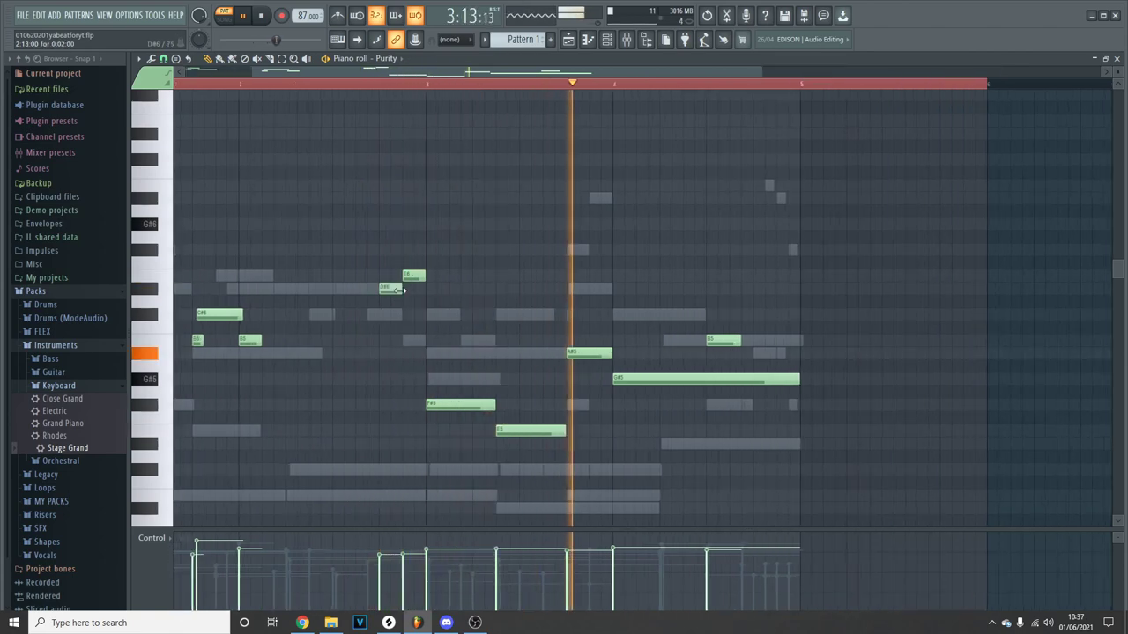
scroll(457, 285, down, 5)
key(ctrl+a)
key(ctrl+l)
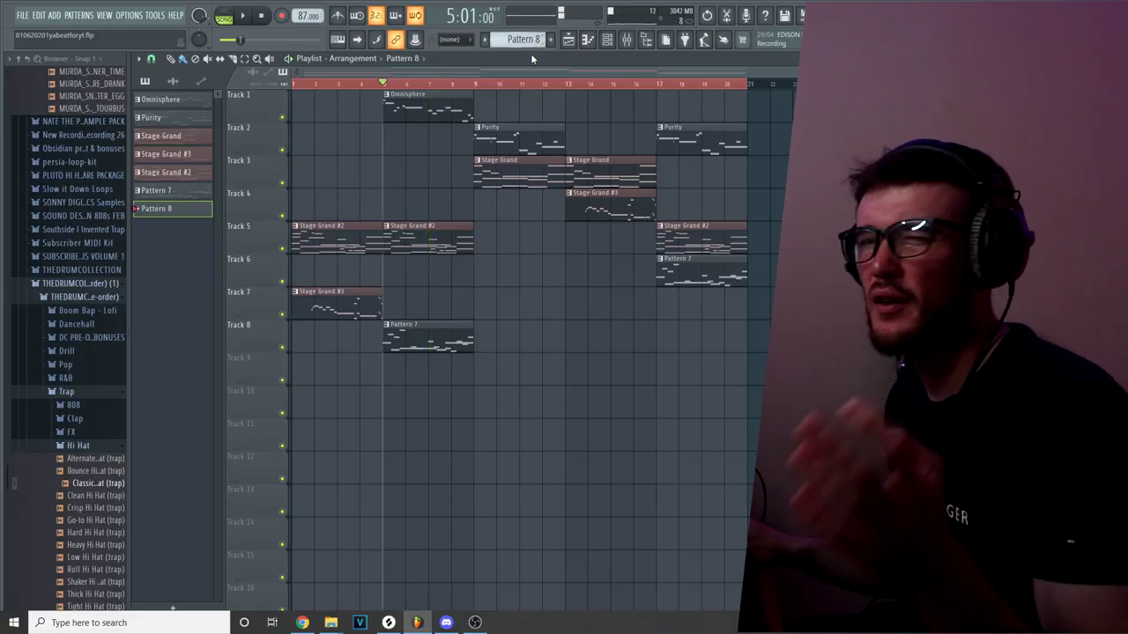
Step: Place three consecutive Pattern 8 clips on Track 9, starting at bars 9, 13 and 17
click(483, 372)
drag(497, 380, 604, 377)
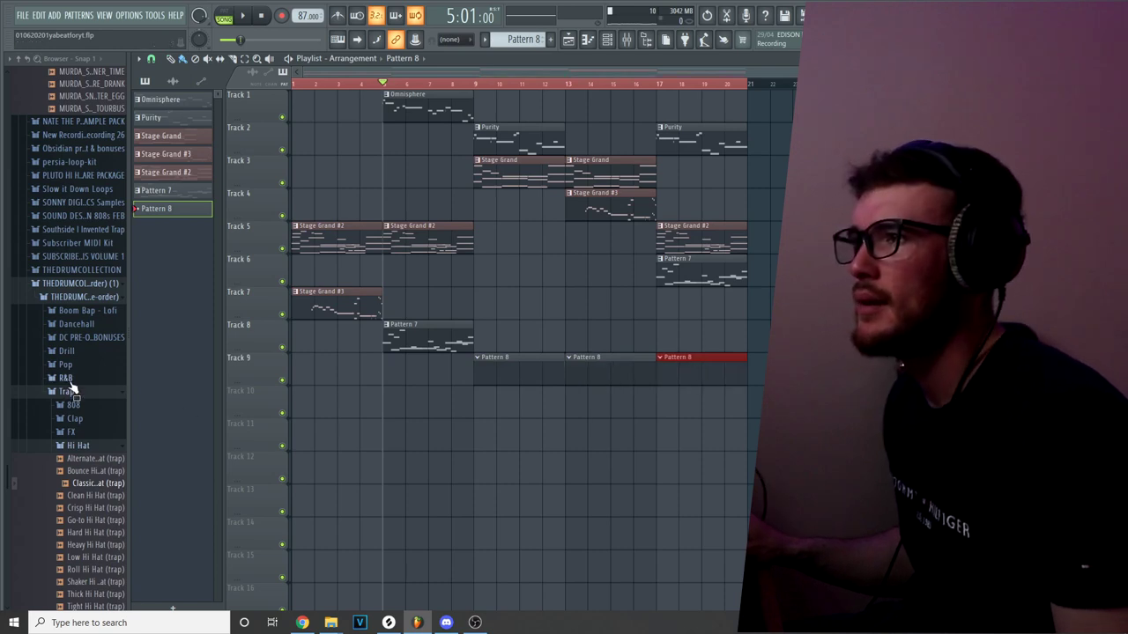
Step: Expand the Trap kit's FX folder and try the Hard Riser Fx sample on Track 10 before bar 9
scroll(73, 418, down, 5)
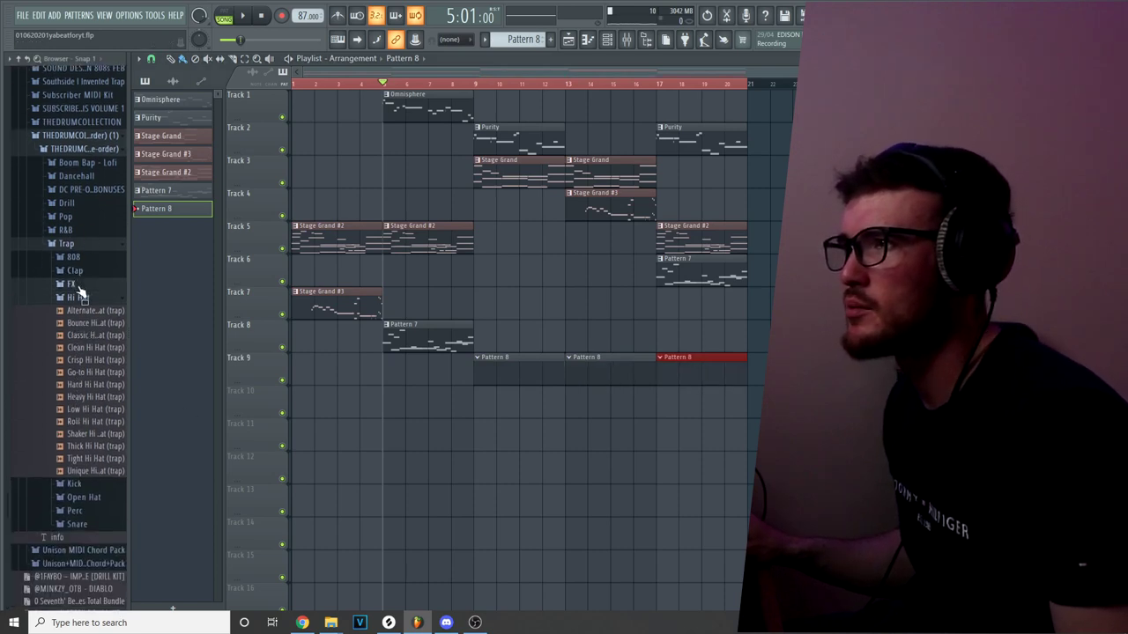
click(73, 283)
drag(425, 425, 443, 417)
scroll(436, 410, up, 3)
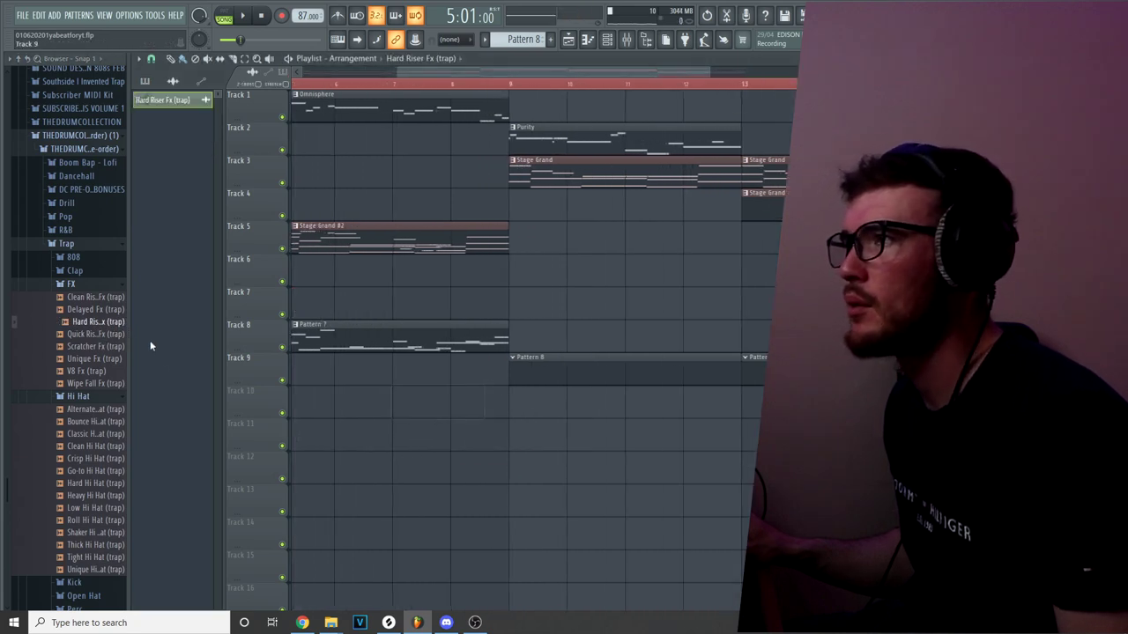
Step: Place the Quick Riser Fx sample on Track 10 with its loudest peak aligned to the start of bar 9
scroll(508, 408, up, 3)
drag(474, 407, 615, 402)
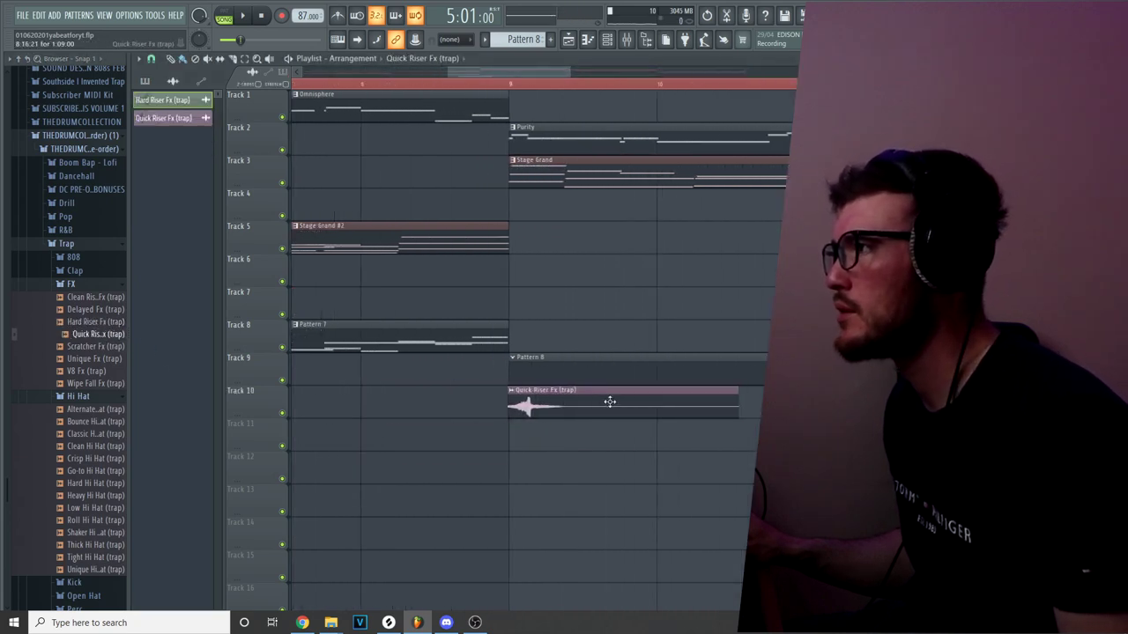
scroll(523, 403, up, 5)
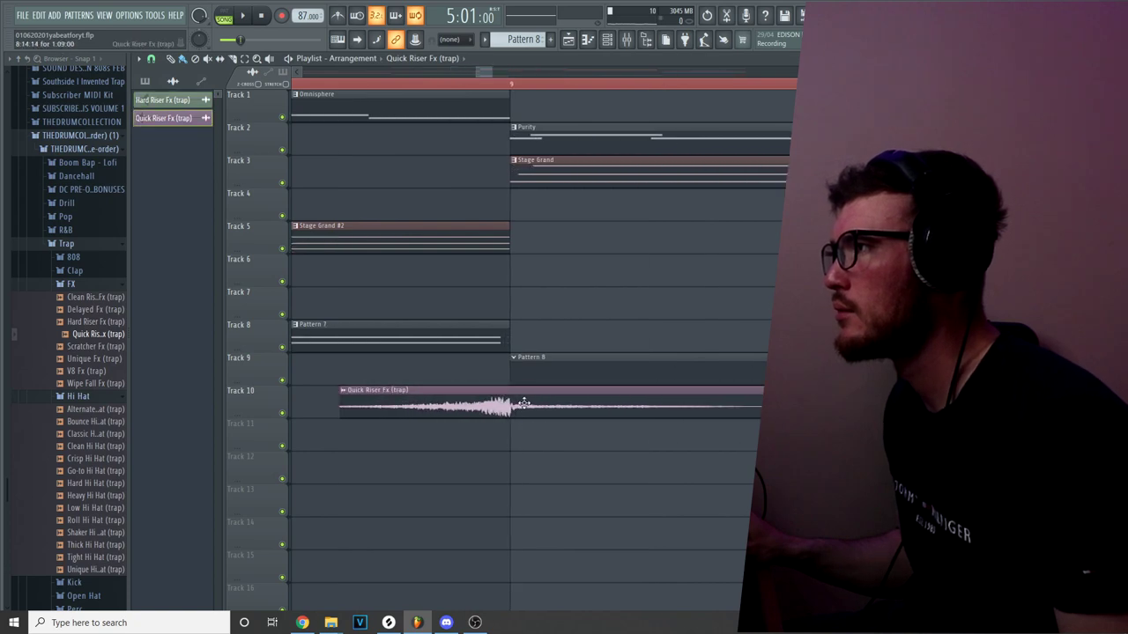
Step: Set the Quick Riser Fx declicking mode to Generic (bleeding) and route the sample to free mixer track 8
double_click(524, 403)
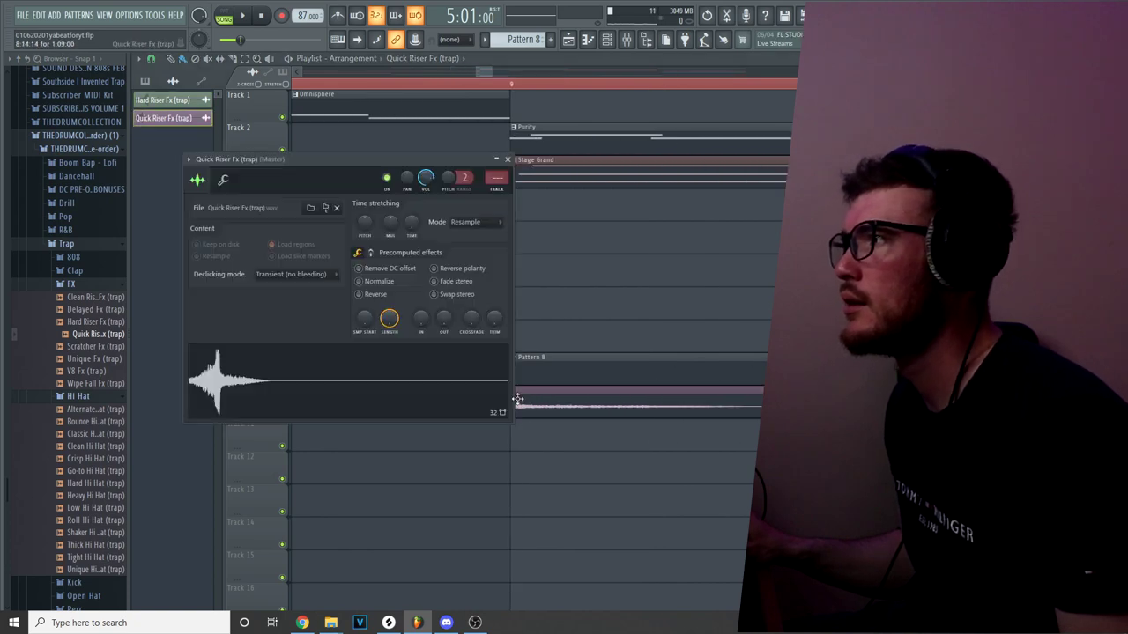
click(289, 322)
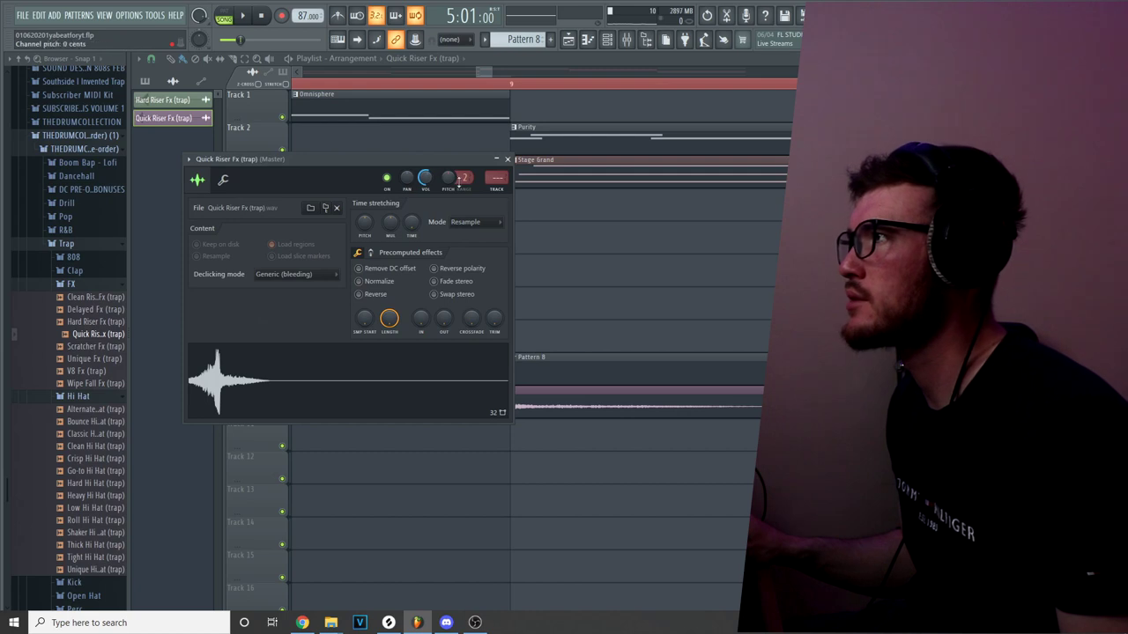
key(ctrl+l)
click(581, 39)
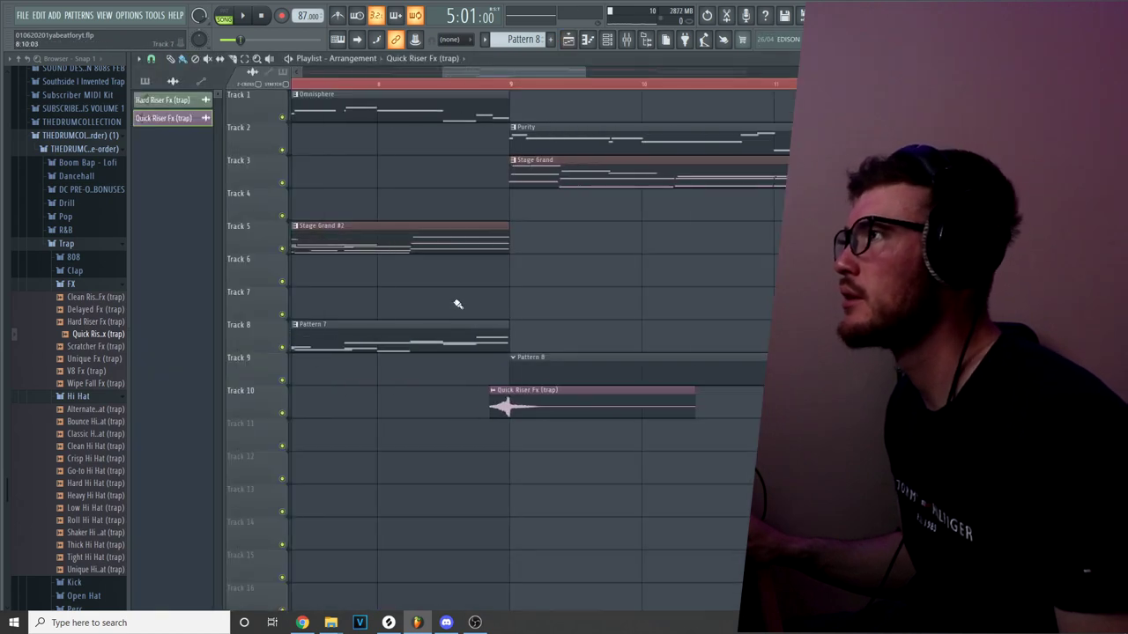
Step: Play the arrangement from bar 8 through the riser transition, checking the Quick Riser Fx settings during playback
click(435, 85)
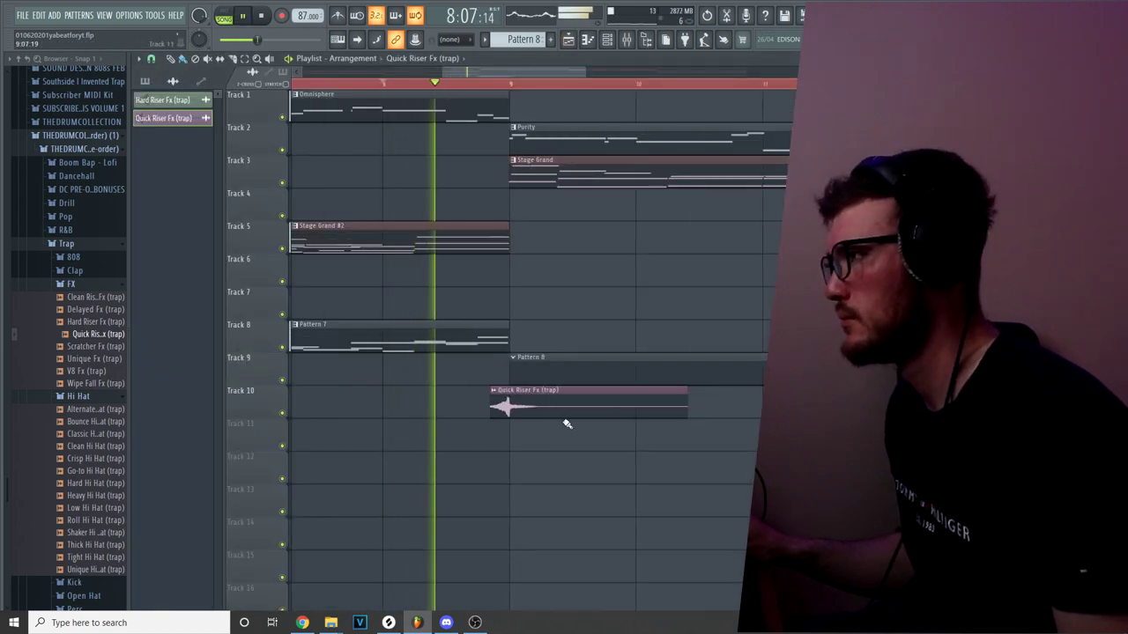
double_click(556, 407)
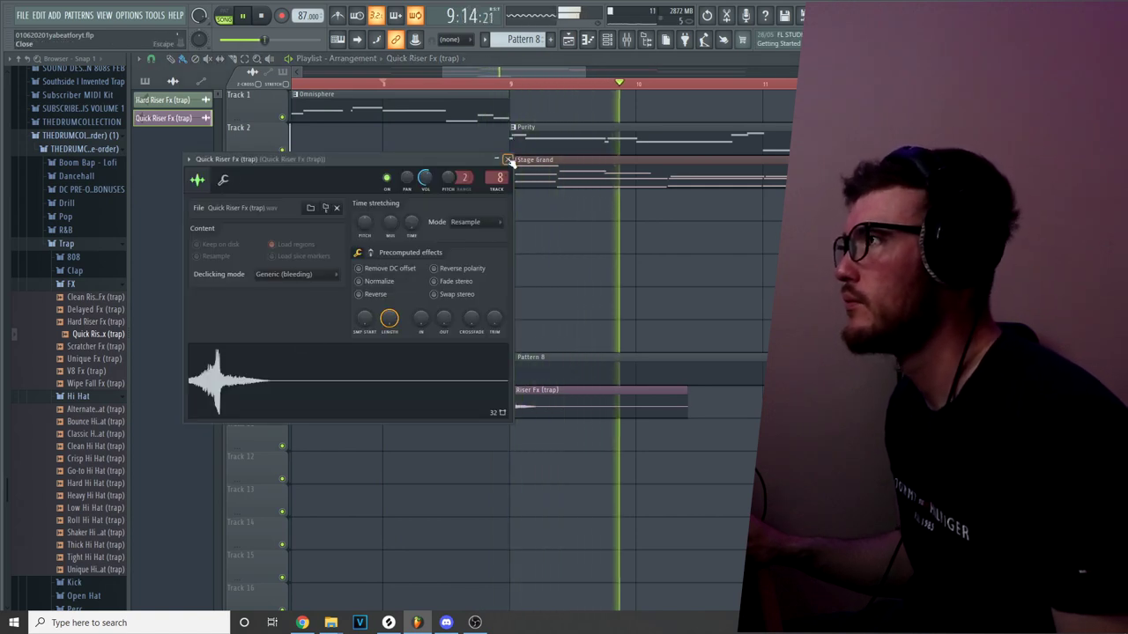
click(508, 160)
scroll(504, 360, down, 3)
scroll(573, 450, down, 3)
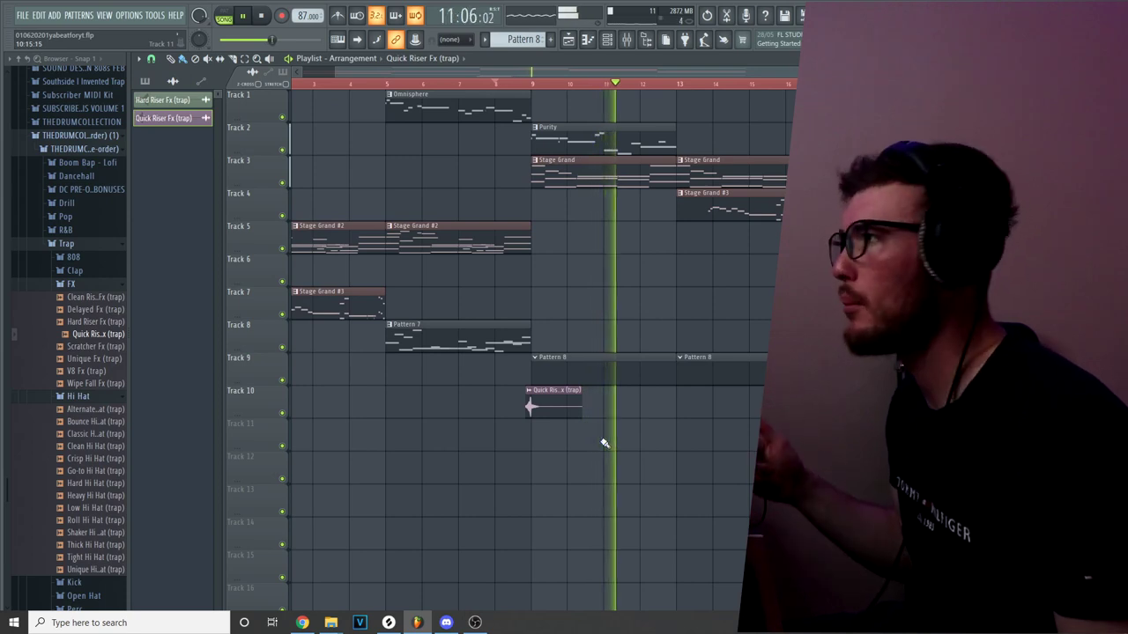
key(space)
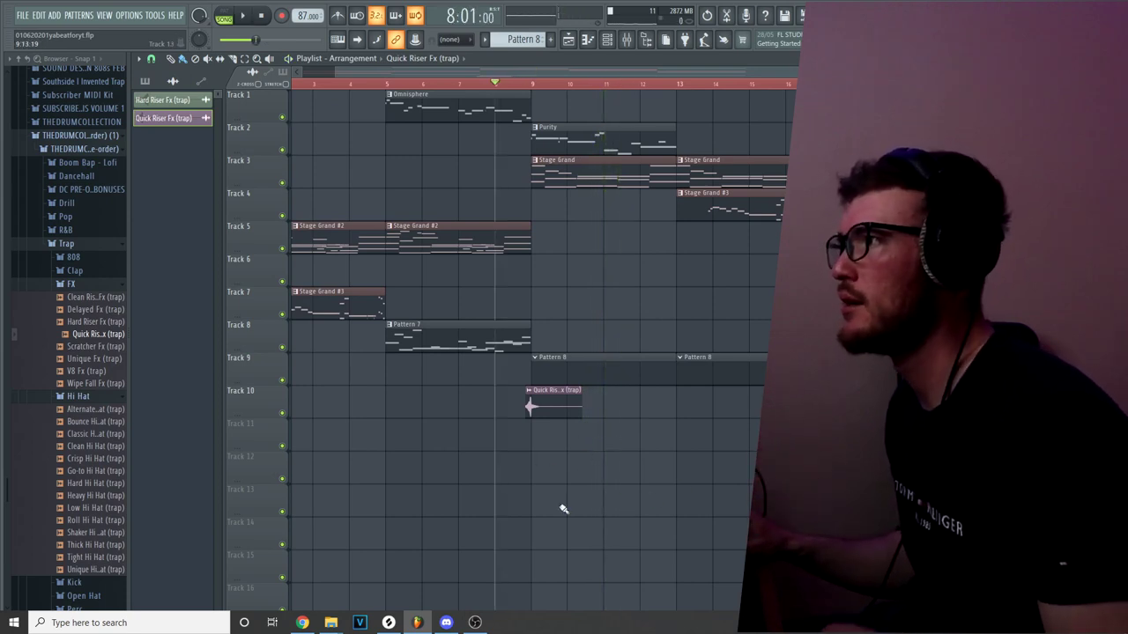
Step: Place three consecutive Pattern 9 clips on Track 12, starting at bar 9 and running to bar 21
scroll(525, 35, up, 1)
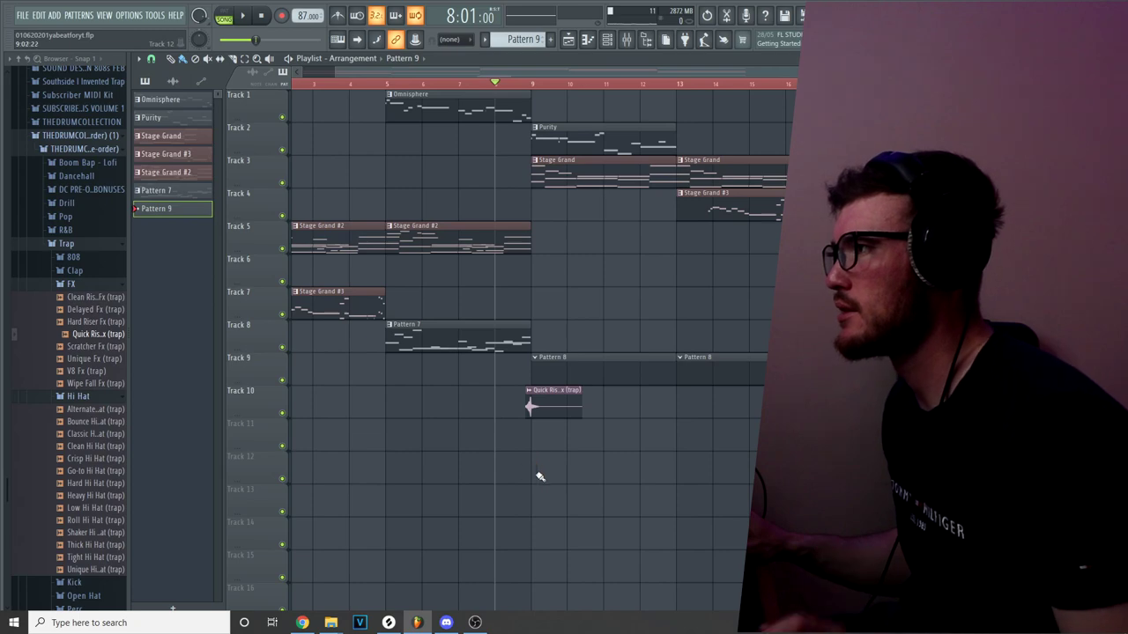
click(537, 474)
drag(564, 477, 693, 502)
drag(646, 461, 779, 462)
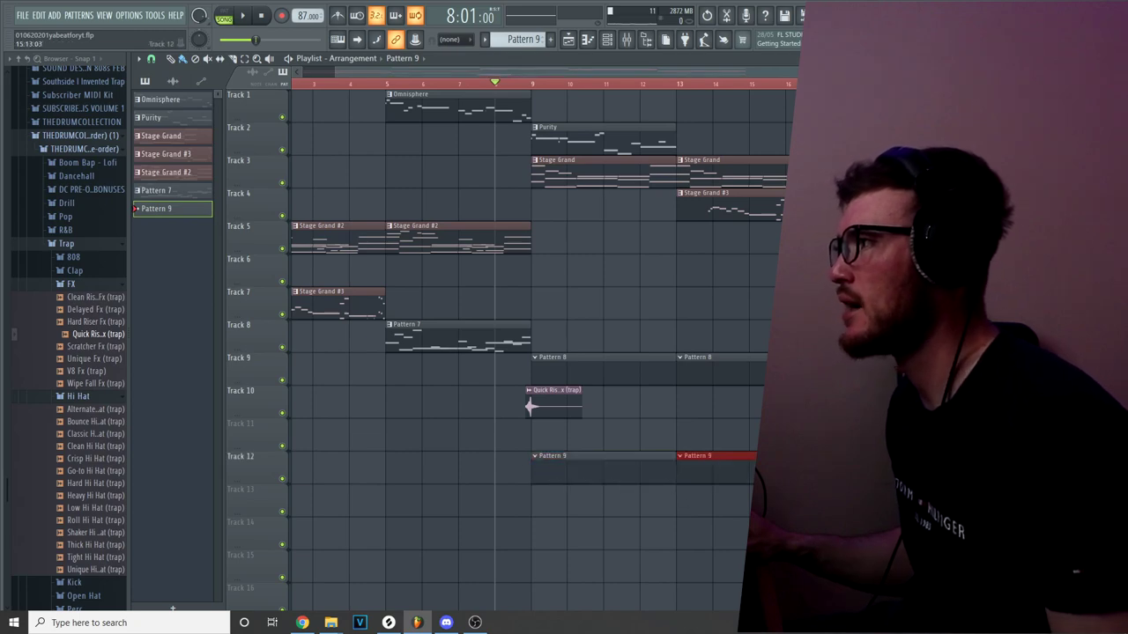
Step: Fill every step of the Classic Hi Hat channel in Pattern 9 and play it from bar 9
scroll(677, 455, down, 2)
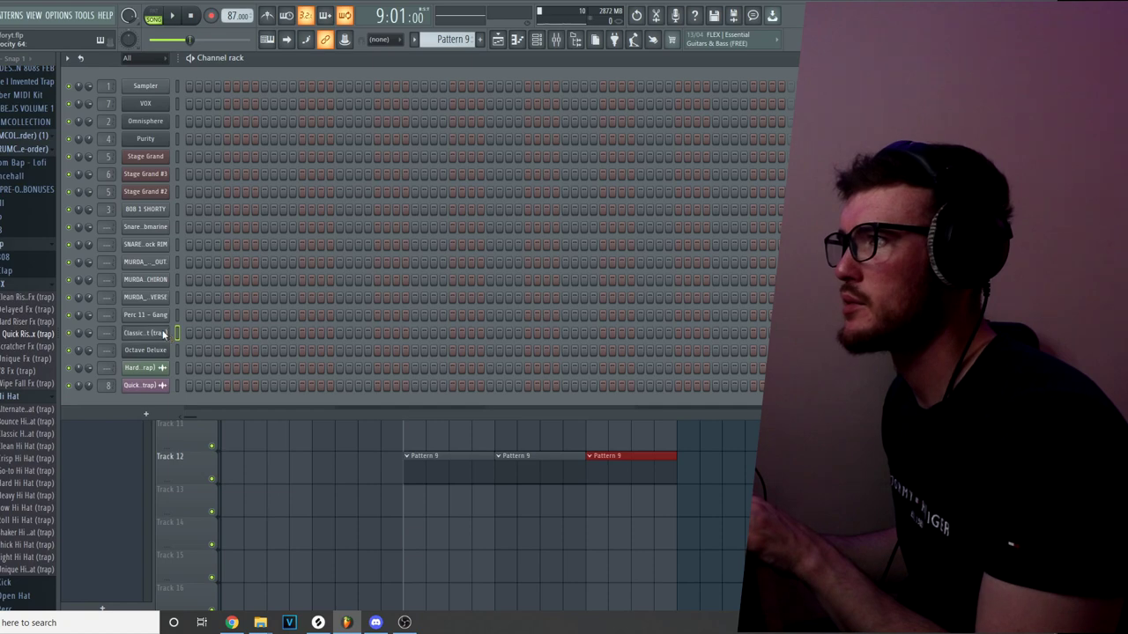
right_click(163, 333)
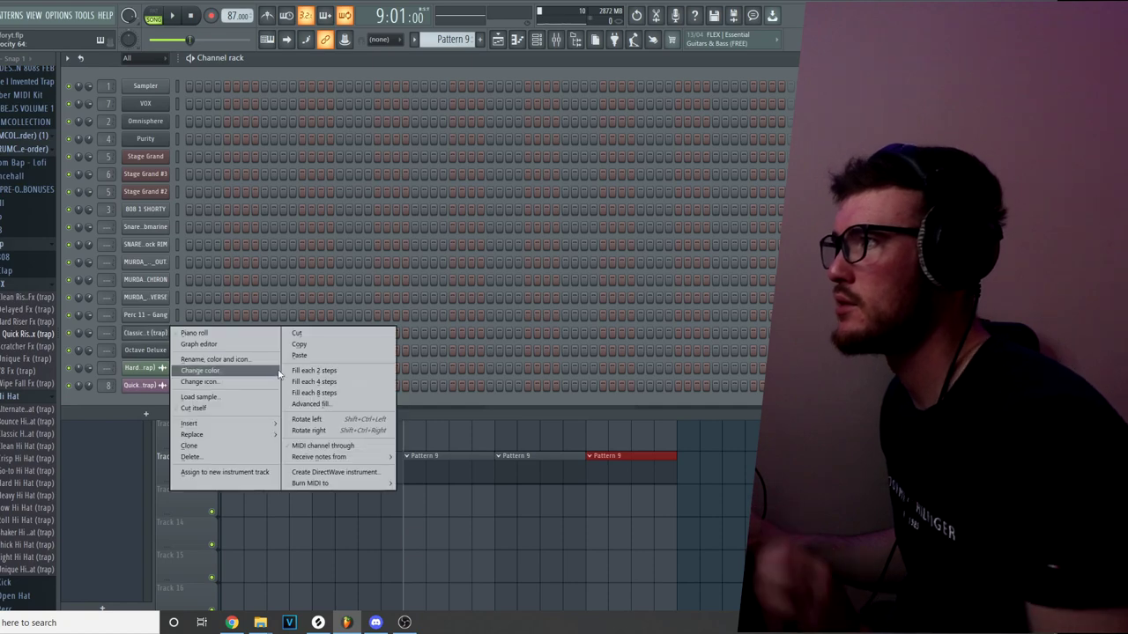
click(290, 370)
key(space)
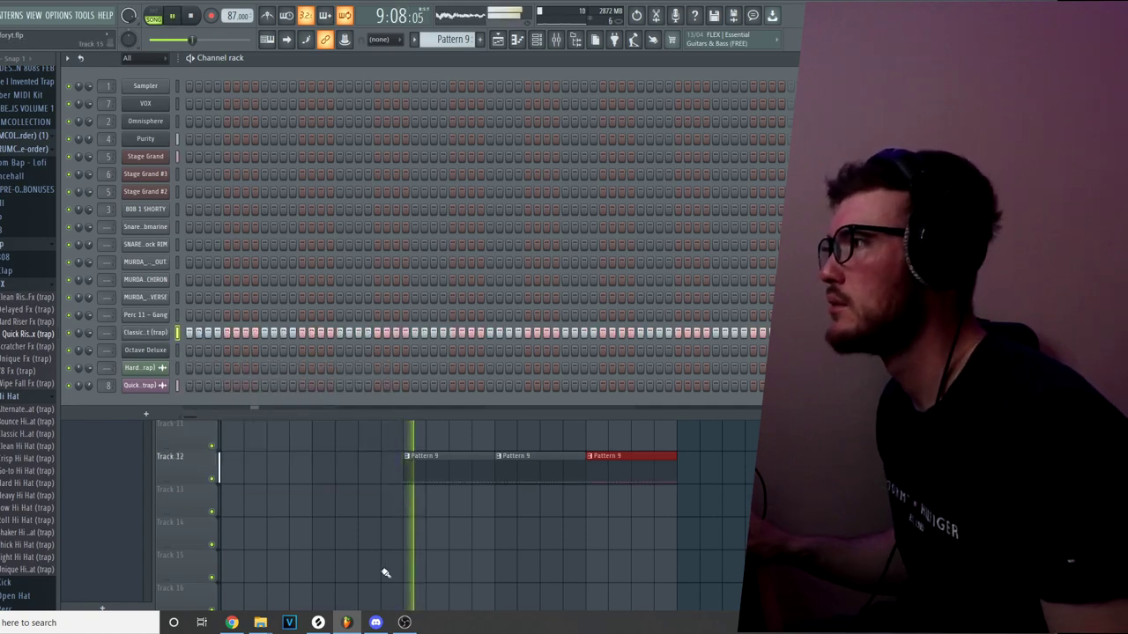
Step: Randomise the levels of the Classic Hi Hat notes in the piano roll and play the result
right_click(165, 339)
click(196, 339)
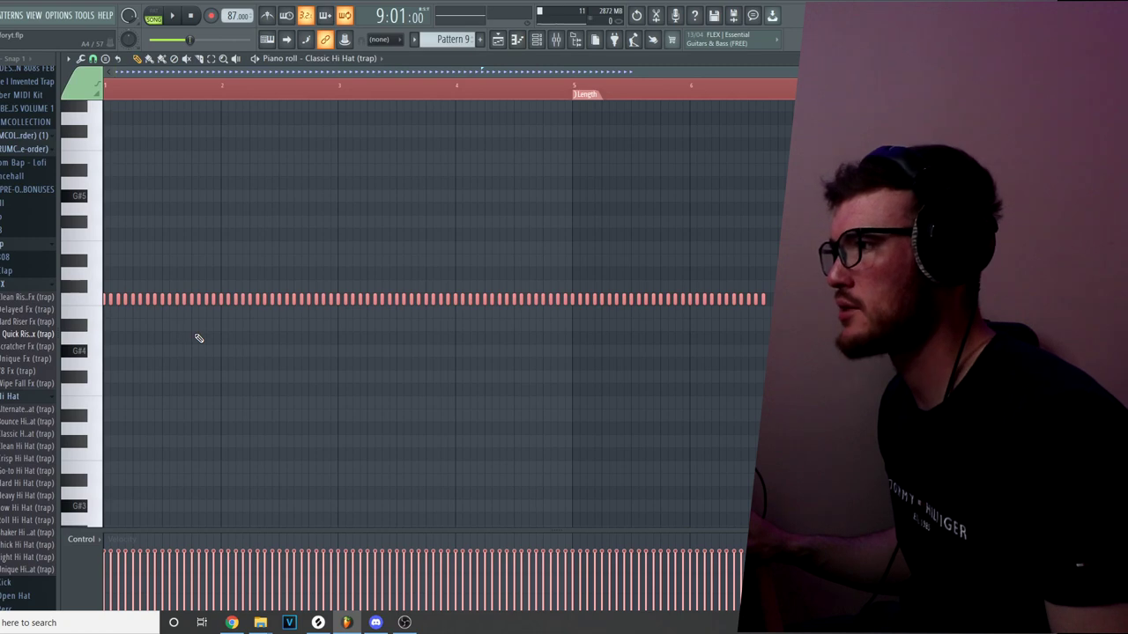
key(alt+r)
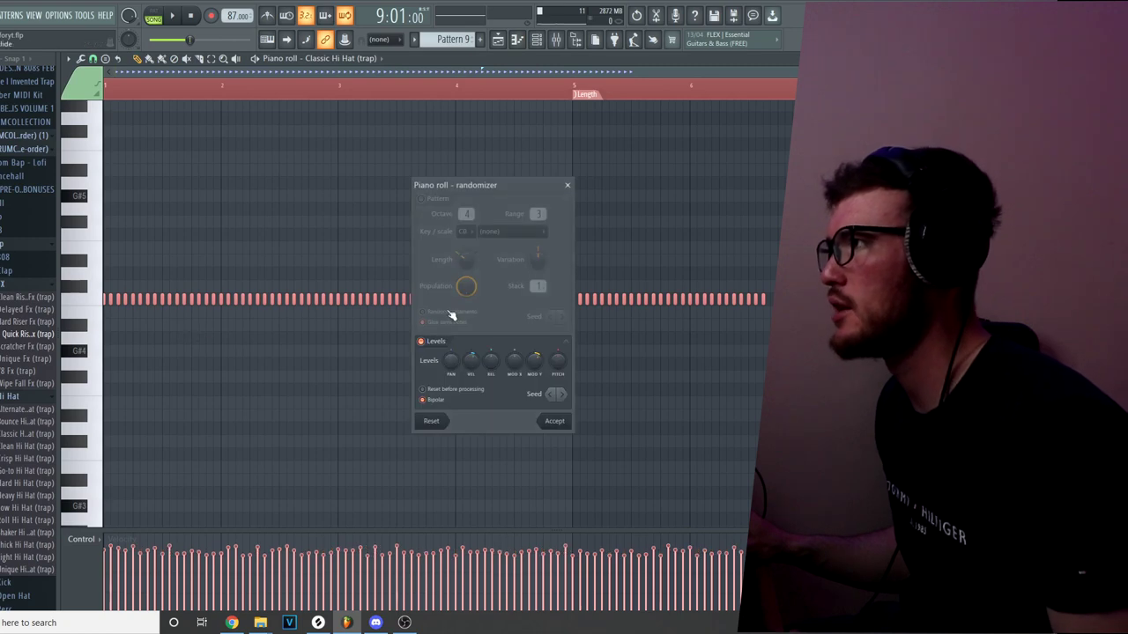
click(553, 422)
key(space)
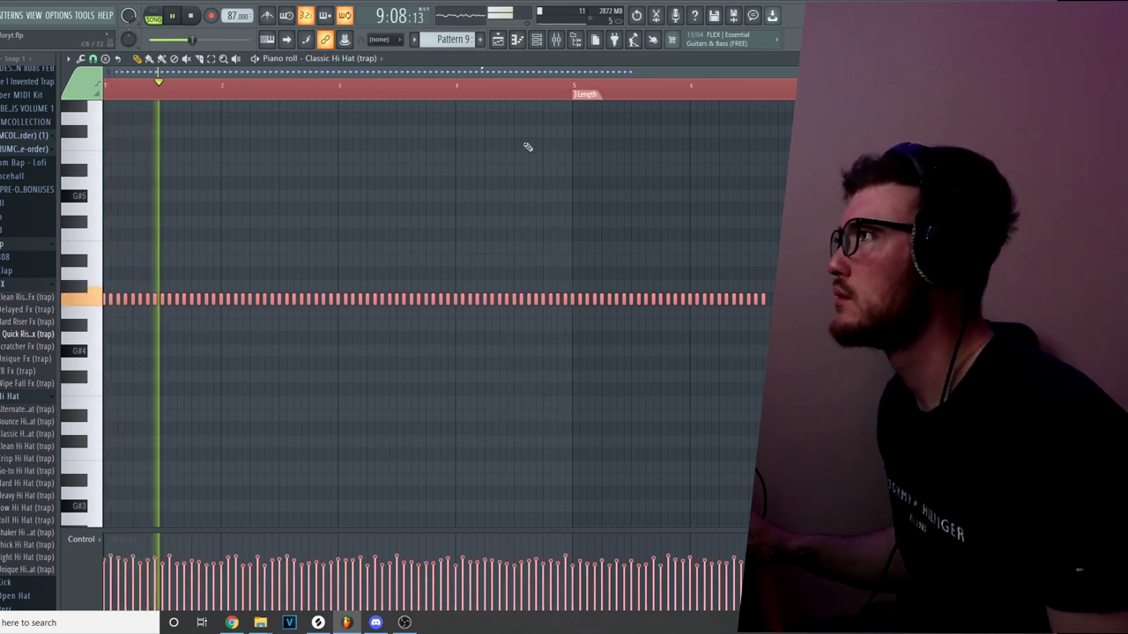
Step: Audition the snare samples and route Snare 9 - Snare Submarine to free mixer track 9
click(537, 40)
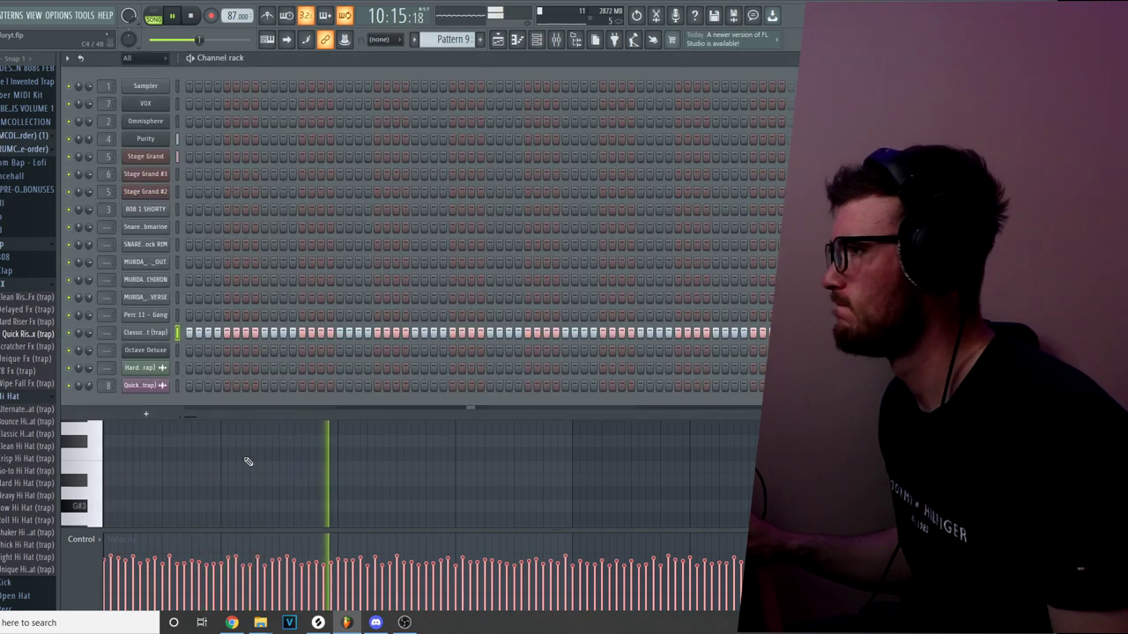
click(176, 244)
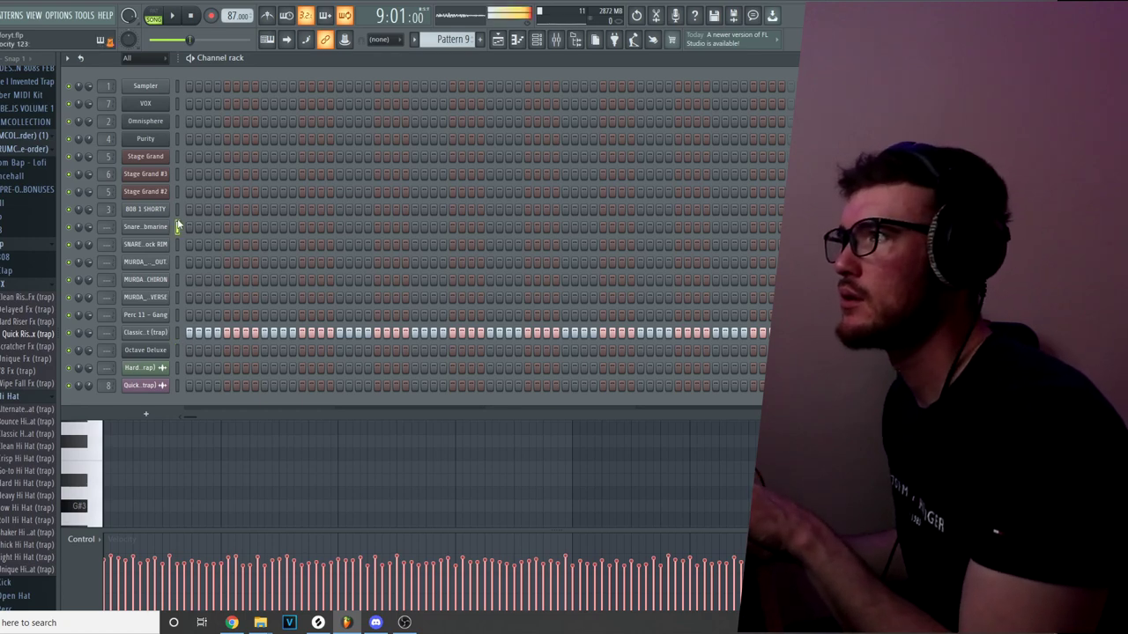
click(164, 228)
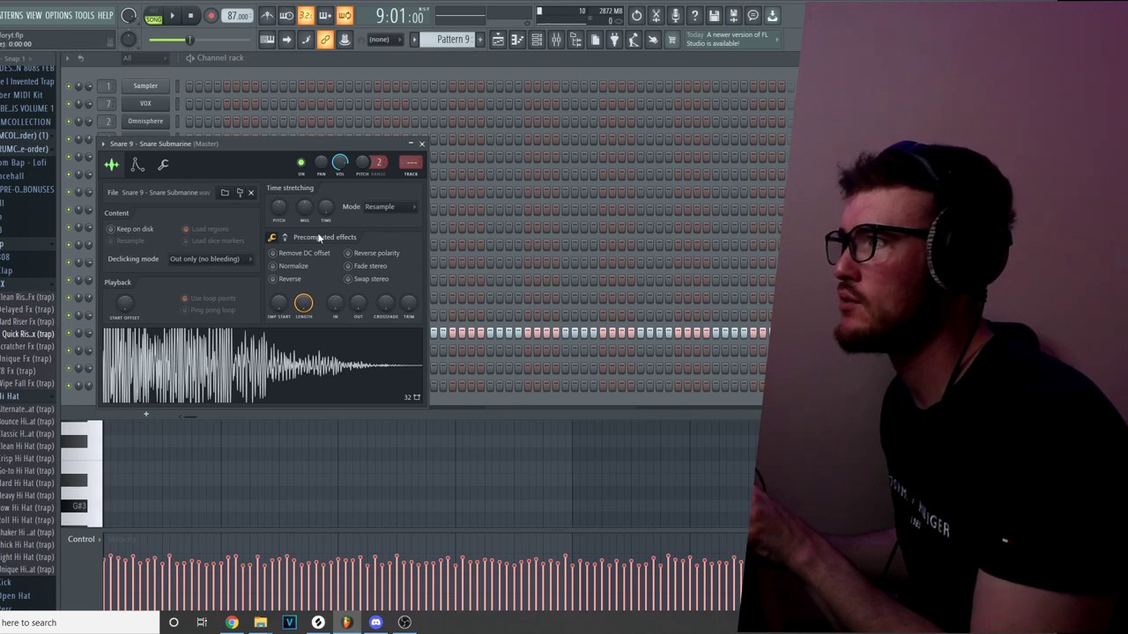
key(F9)
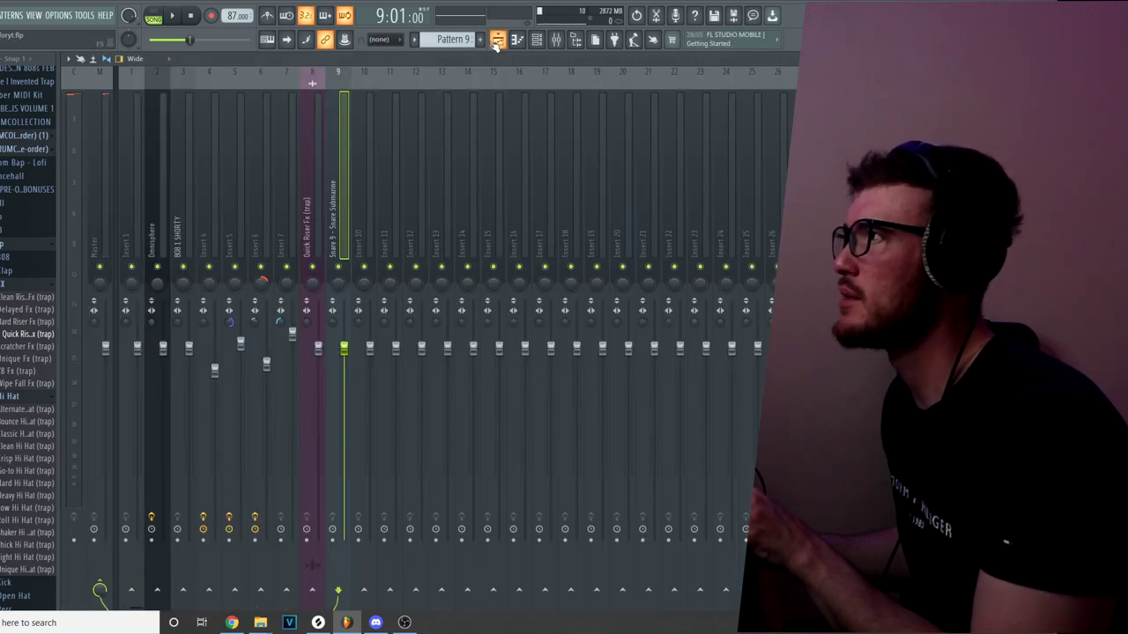
click(496, 40)
Step: Add Snare Submarine hits on every eighth step from step 5 throughout Pattern 9 and play the beat
click(538, 41)
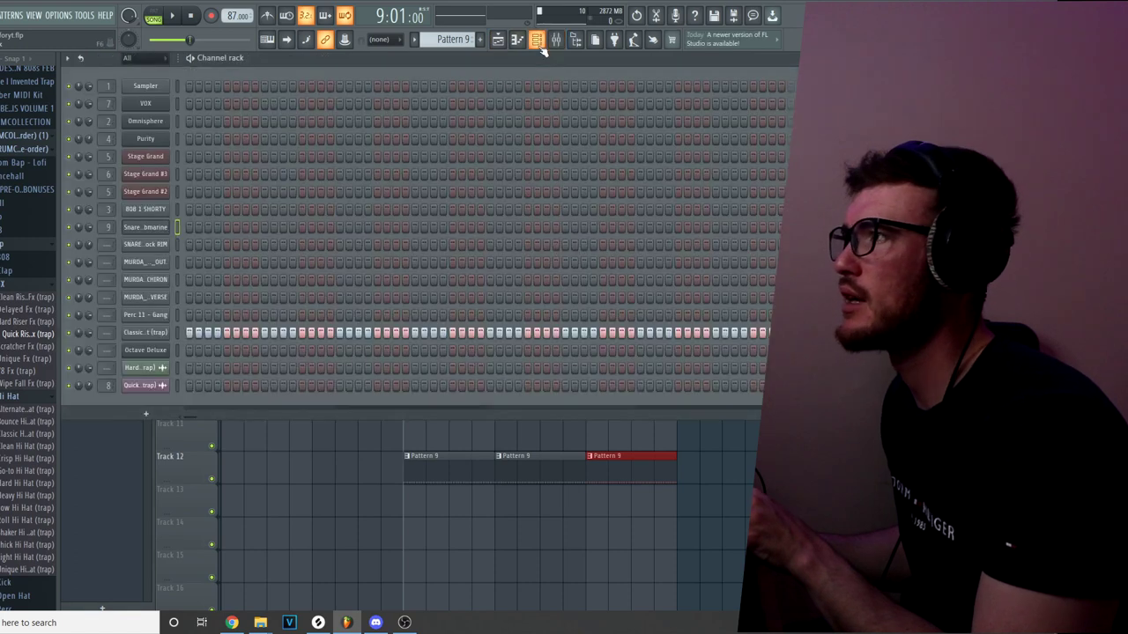
click(226, 227)
click(377, 227)
click(451, 227)
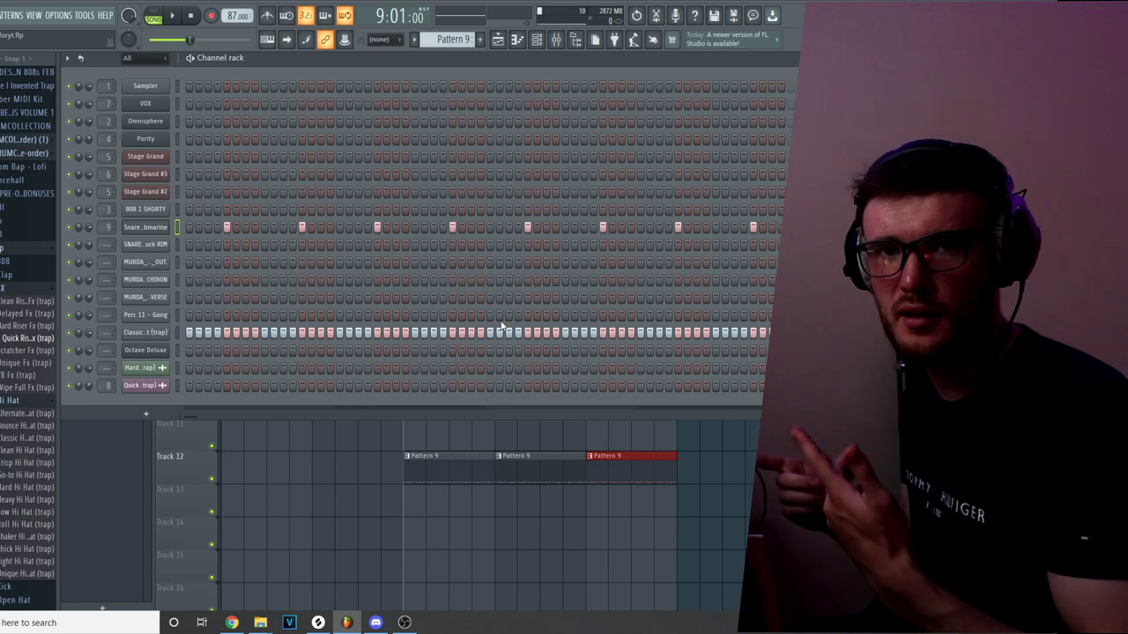
key(space)
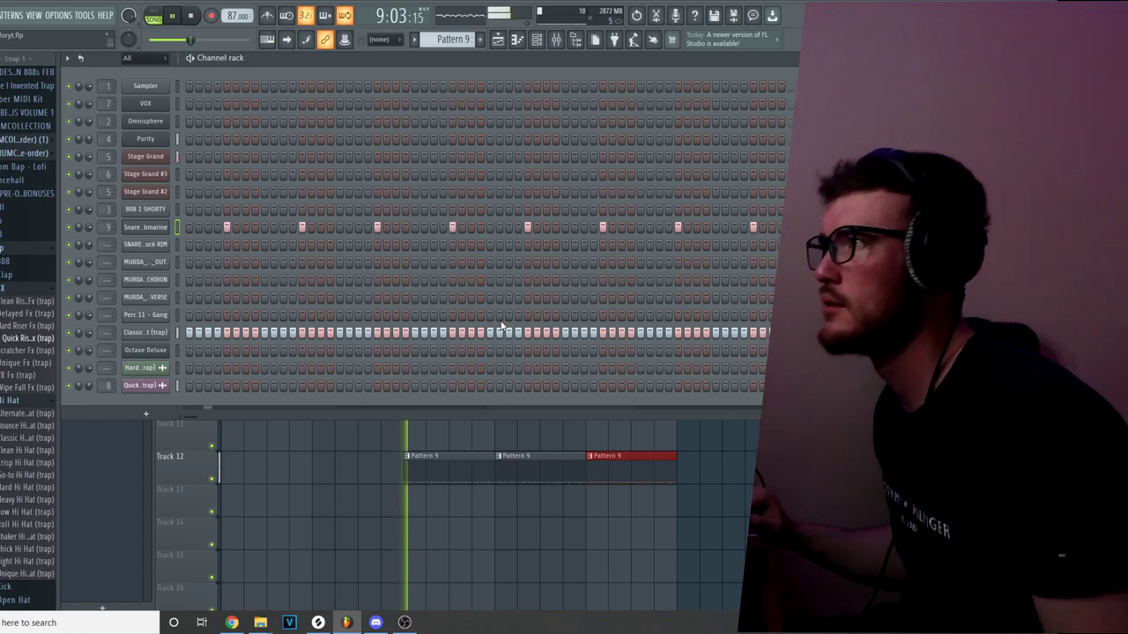